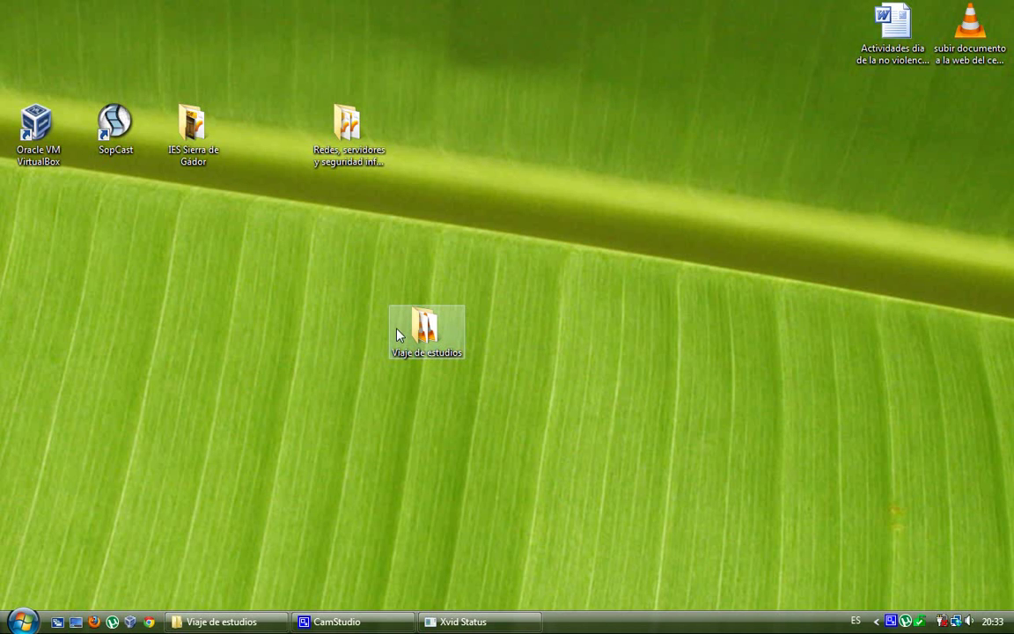
Open the Viaje de estudios folder on the desktop to view the photos and videos it contains.
double_click(427, 333)
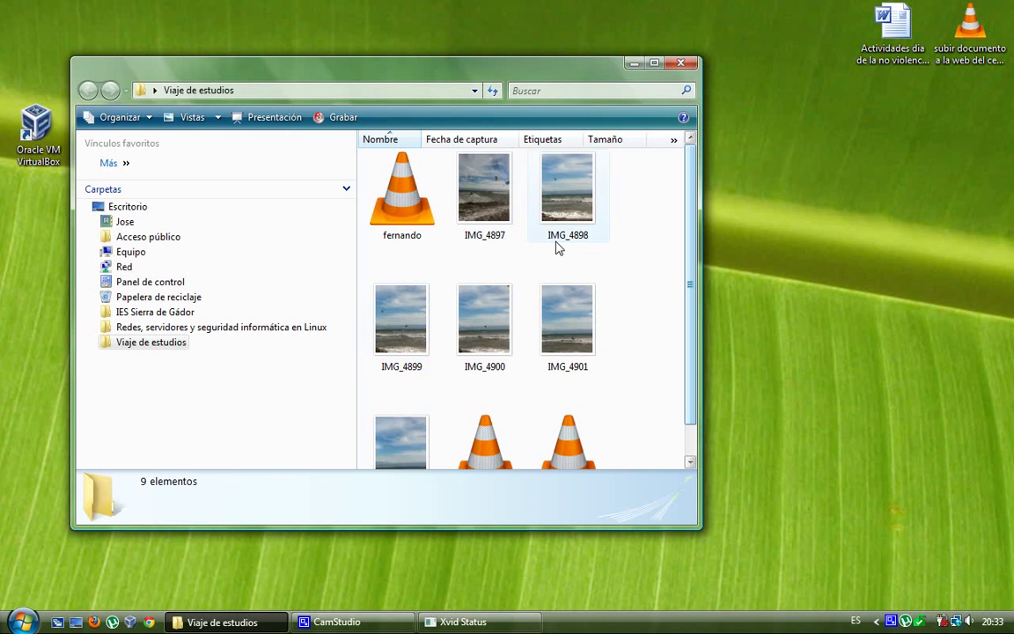
mouse_move(424, 372)
left_click(148, 623)
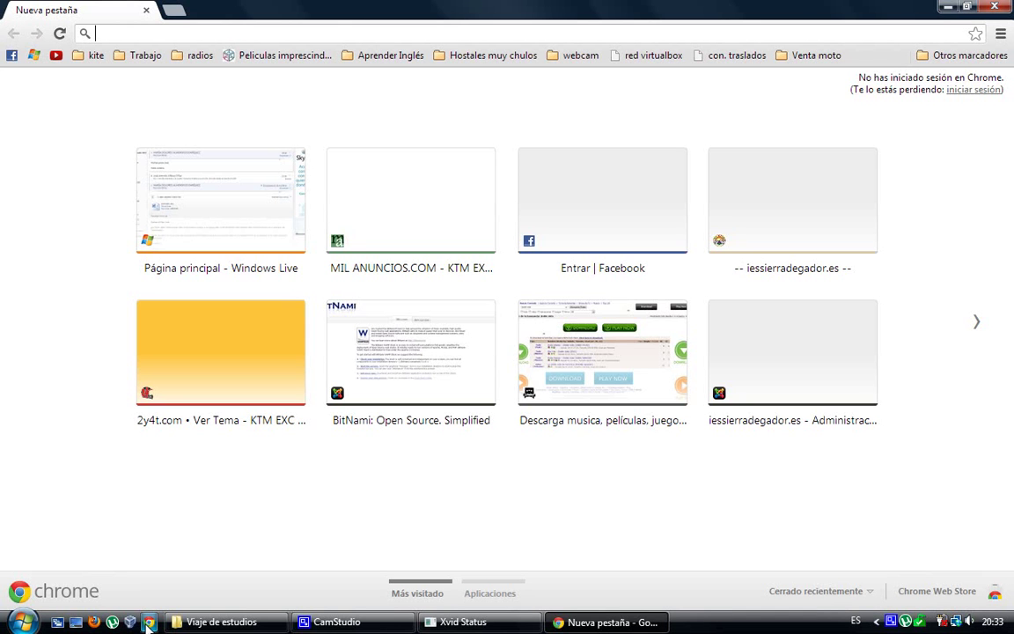
type("hot")
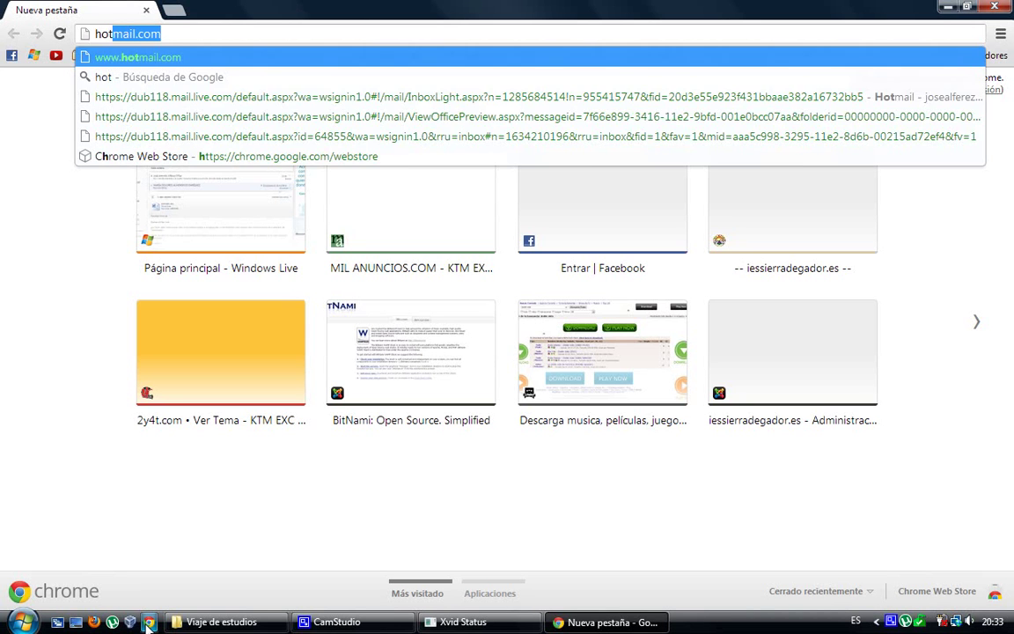
key("Return")
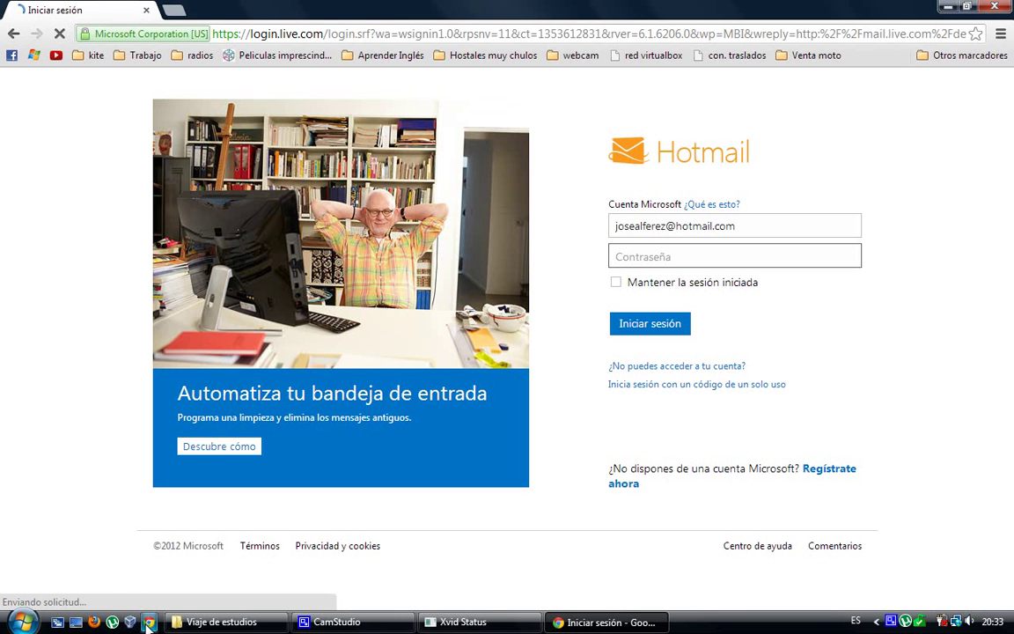
Try to sign in to the Hotmail account by entering the account password.
type("***")
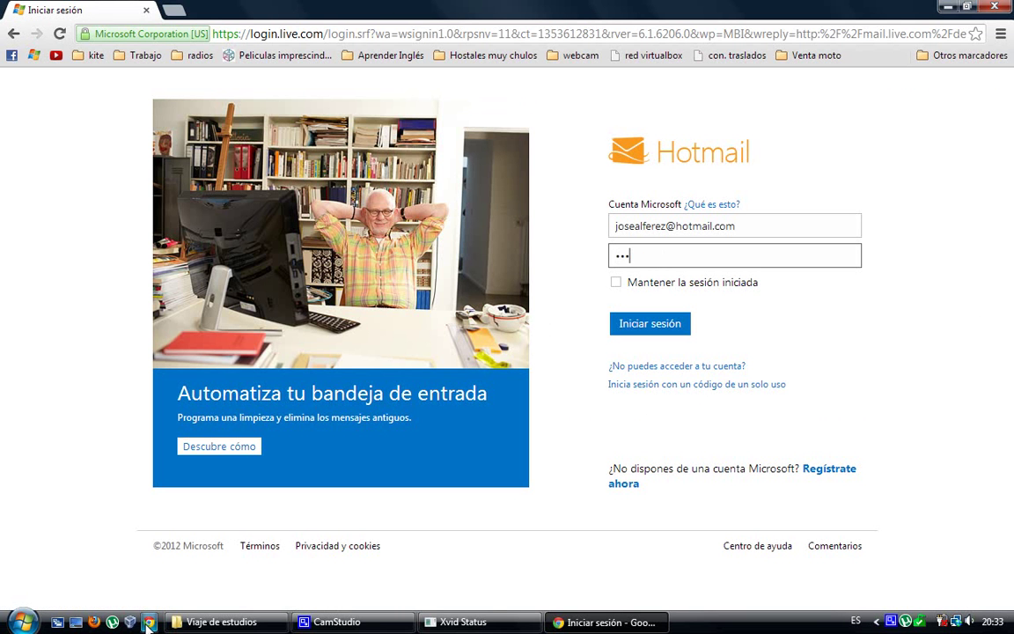
type("*****")
left_click(646, 325)
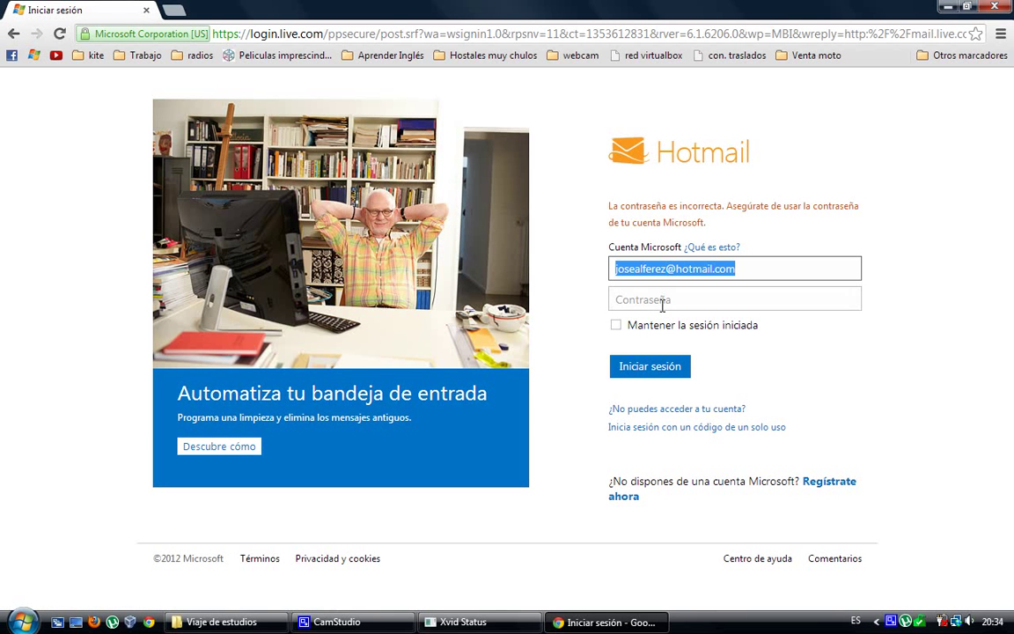
Enter the account password again and sign in to Hotmail.
left_click(662, 303)
type("••")
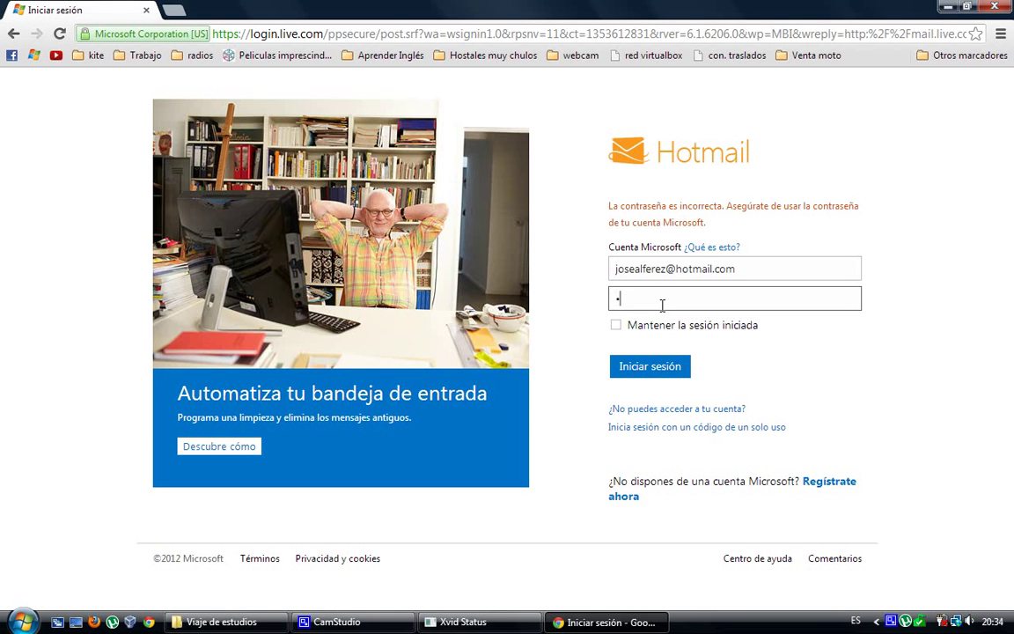
type("•••••")
key("Return")
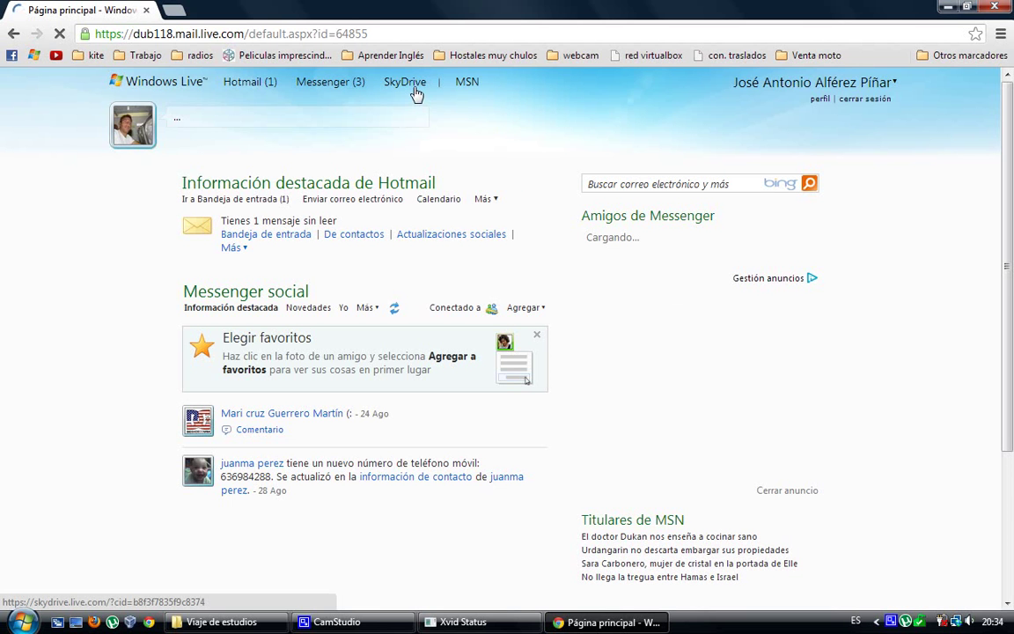
Go to the Fotos section of SkyDrive and create a folder named "viaje de estudios" there.
mouse_move(416, 94)
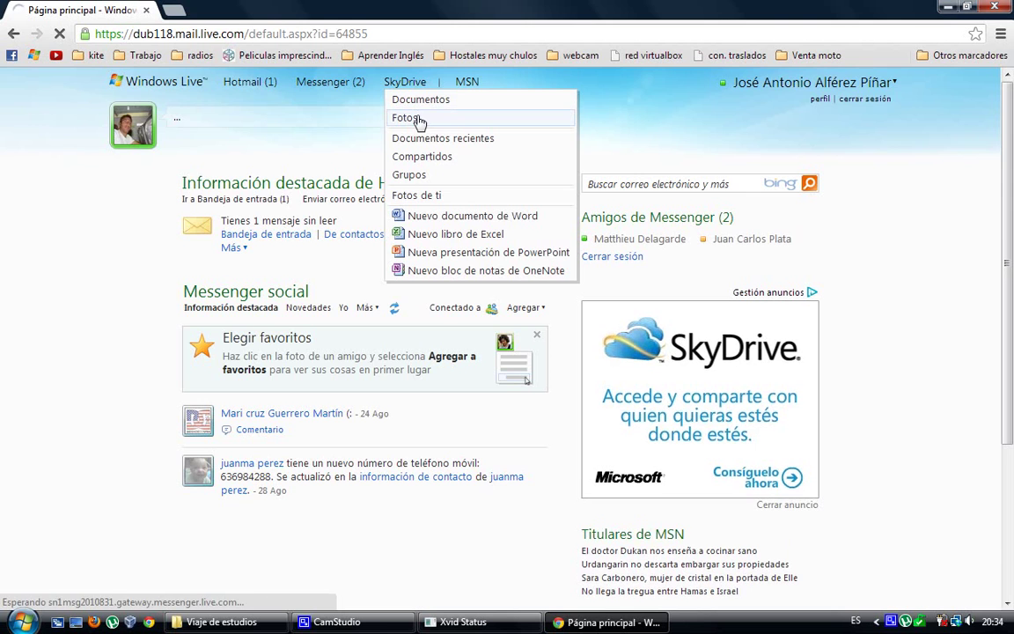
left_click(419, 119)
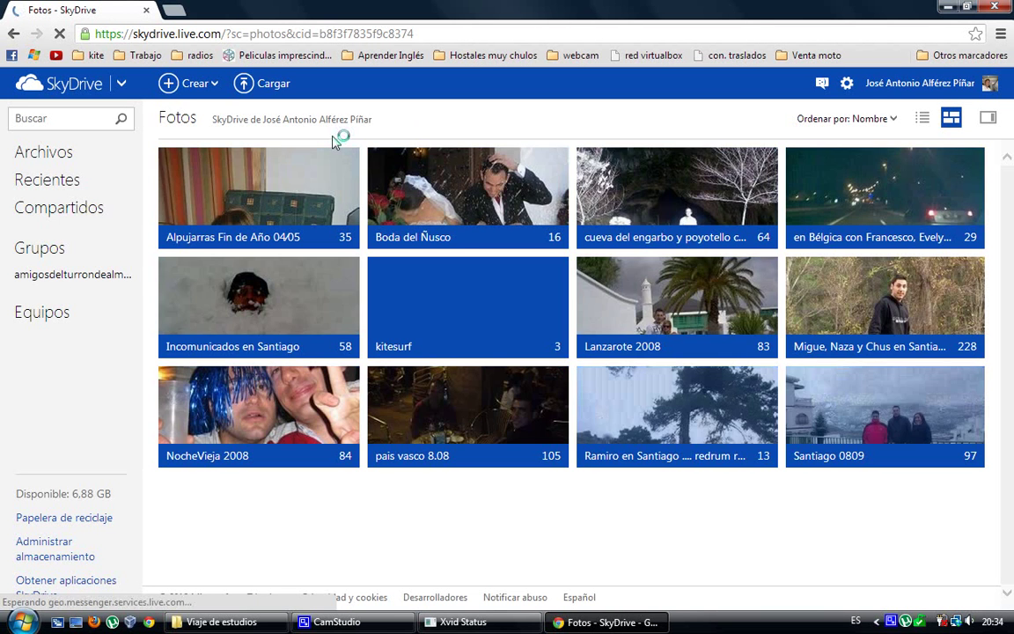
left_click(194, 85)
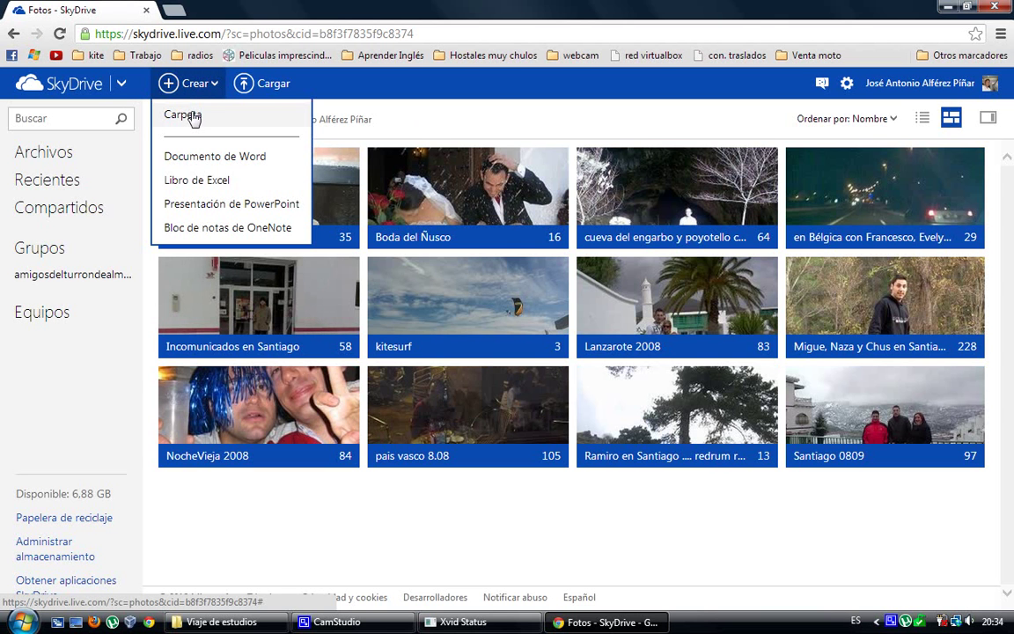
left_click(194, 113)
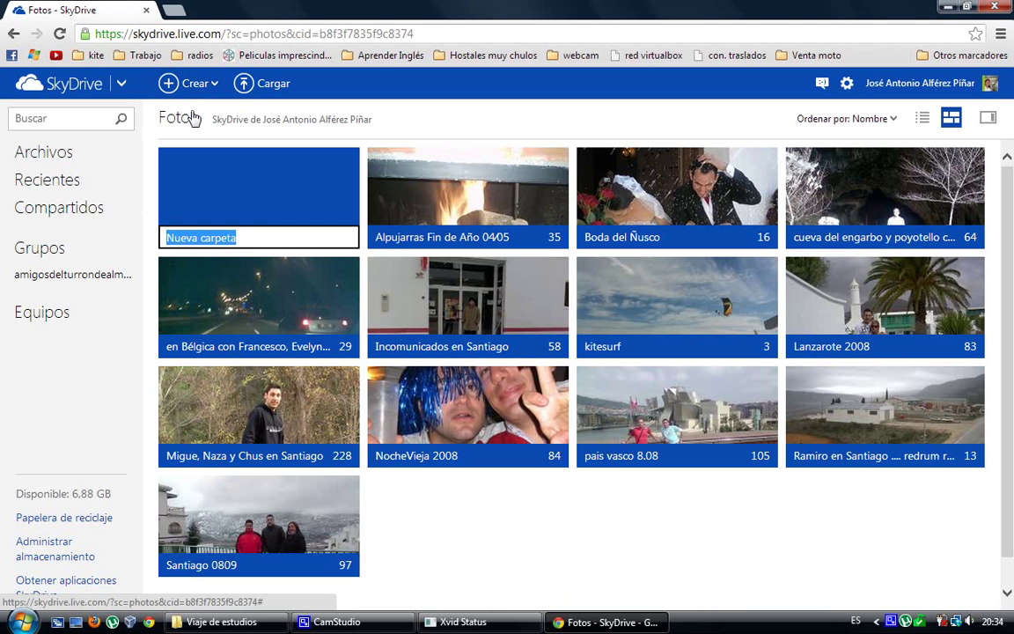
type("viaje d")
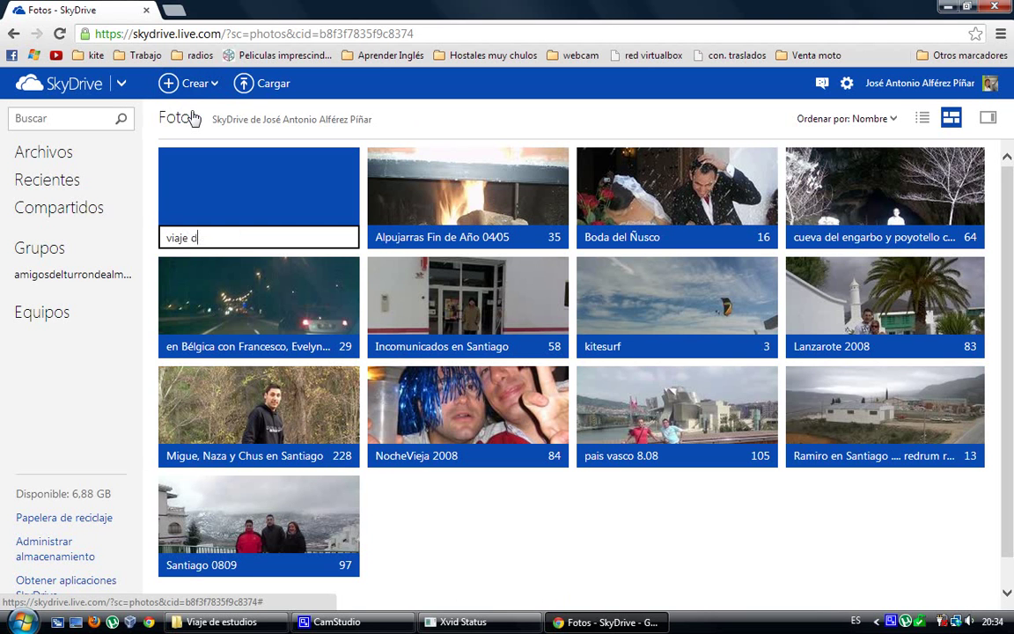
type("e estudi")
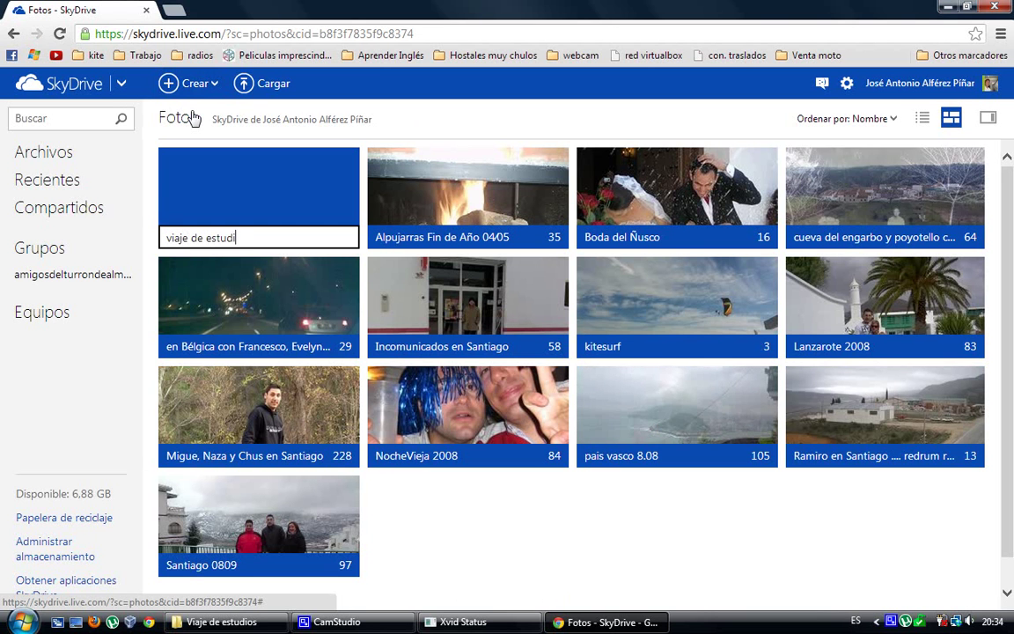
type("os")
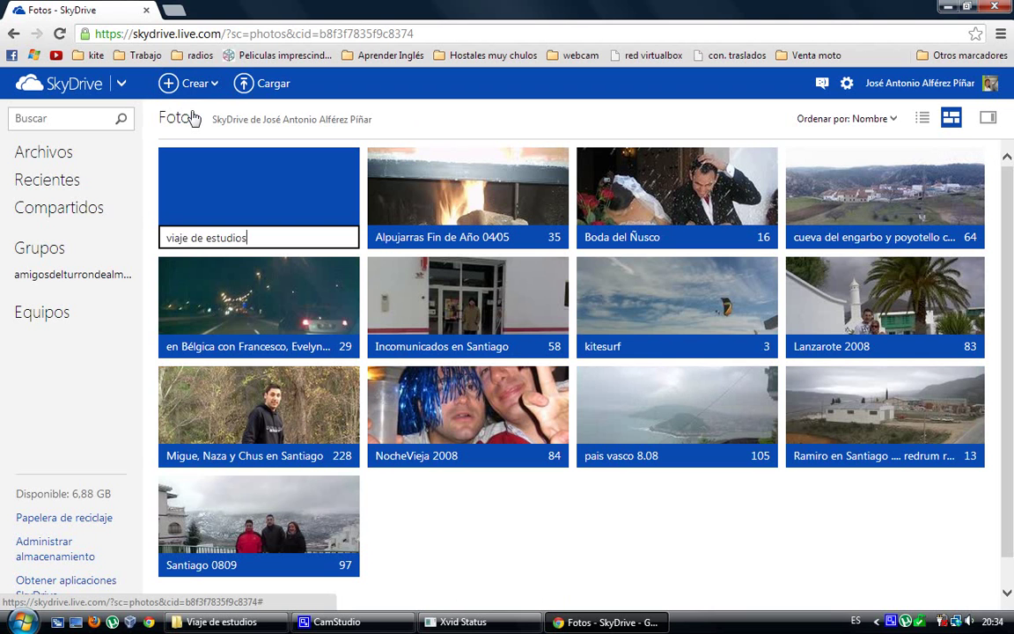
key("Return")
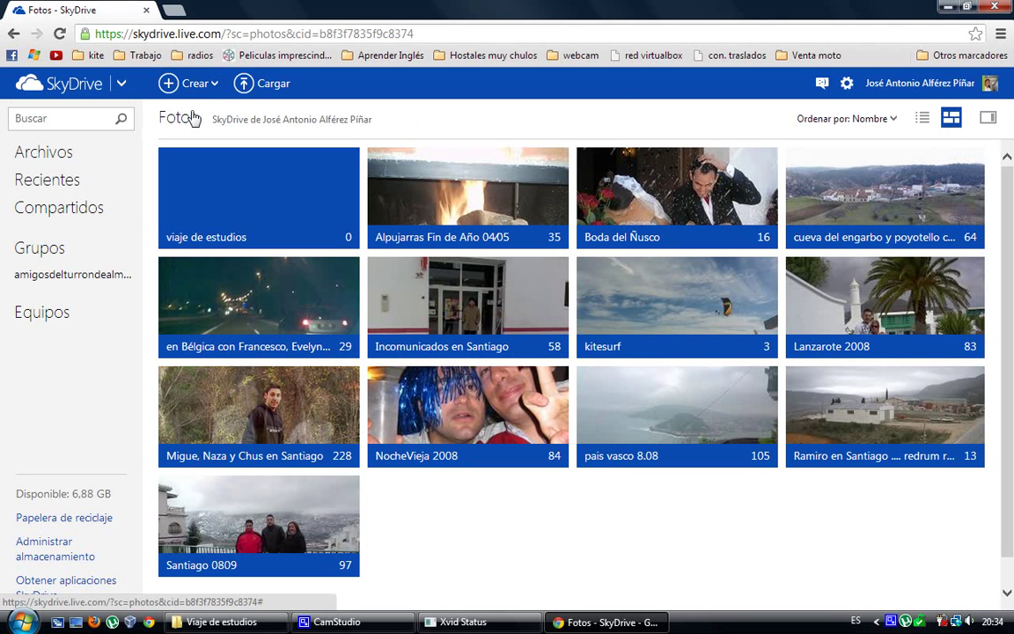
Upload IMG_4897, IMG_4898 and IMG_4899 from the desktop's Viaje de estudios folder into the new SkyDrive folder viaje de estudios.
left_click(233, 202)
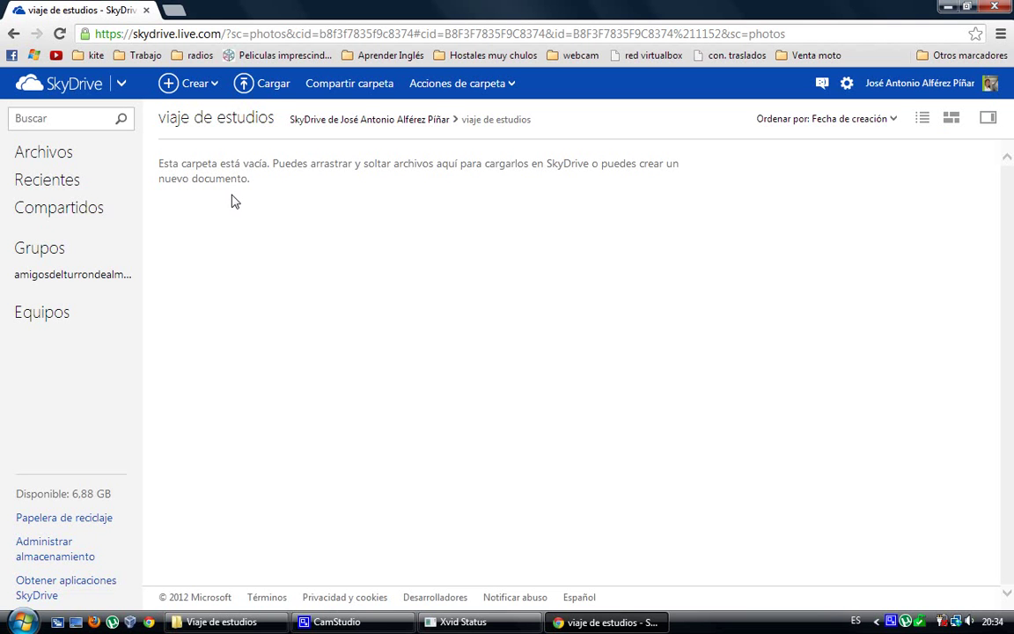
left_click(275, 89)
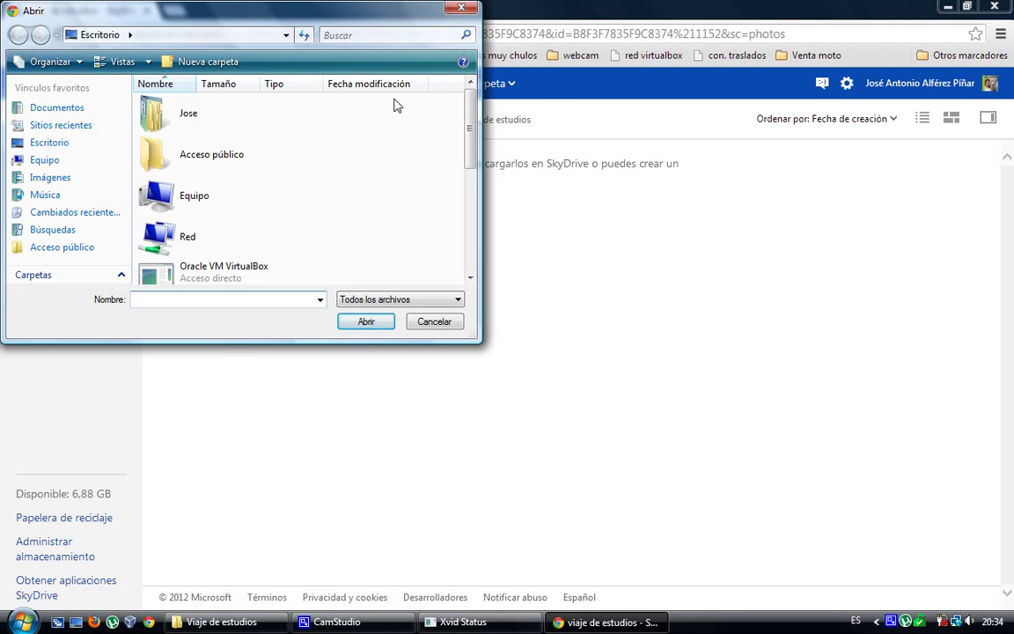
left_click_drag(472, 128, 473, 150)
scroll(427, 161, "down", 4)
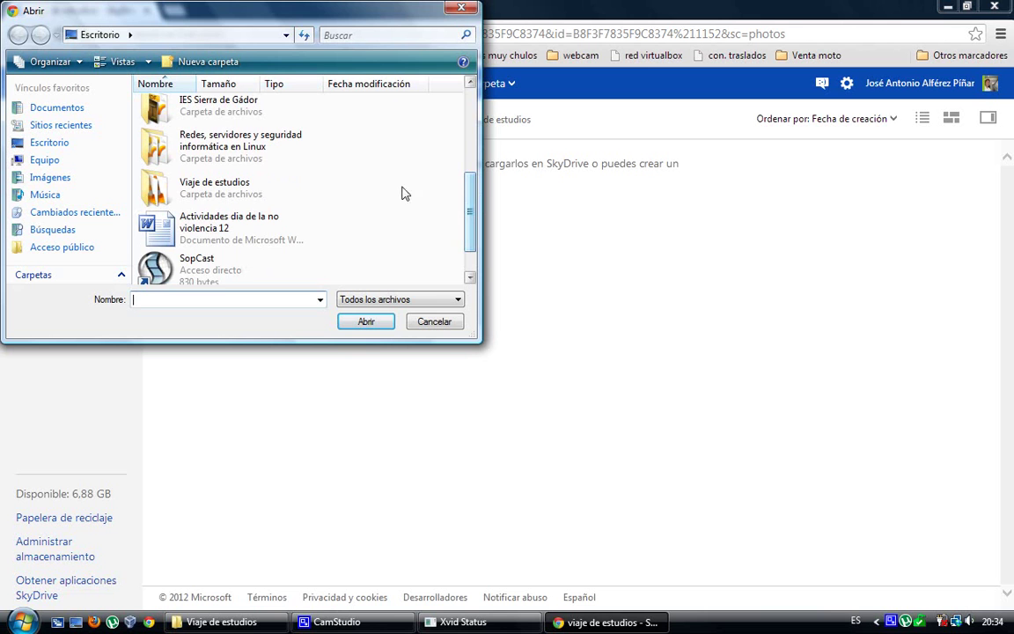
left_click(276, 190)
double_click(277, 190)
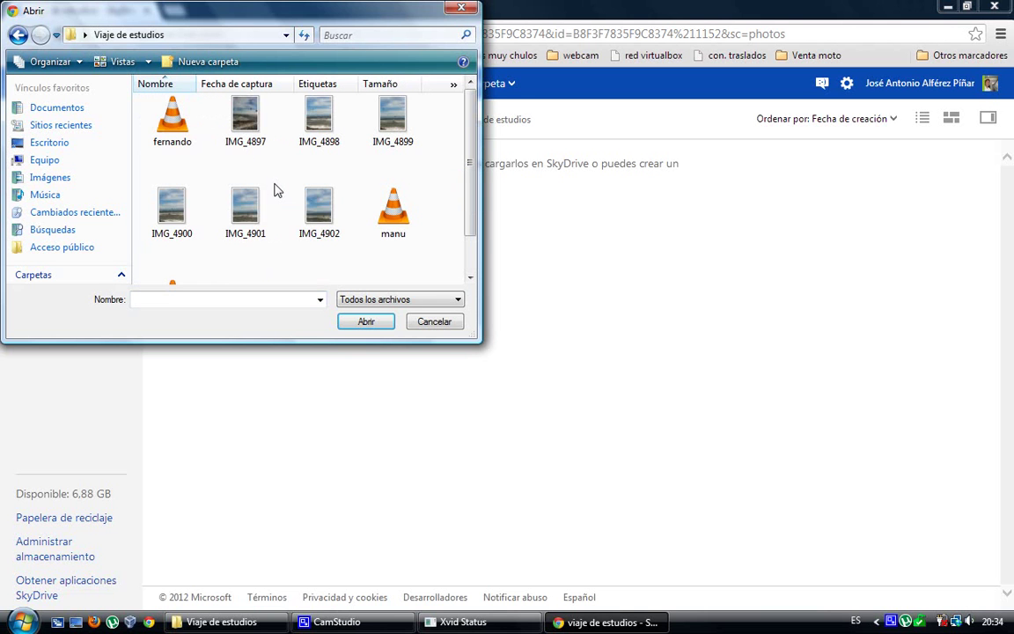
left_click(254, 129)
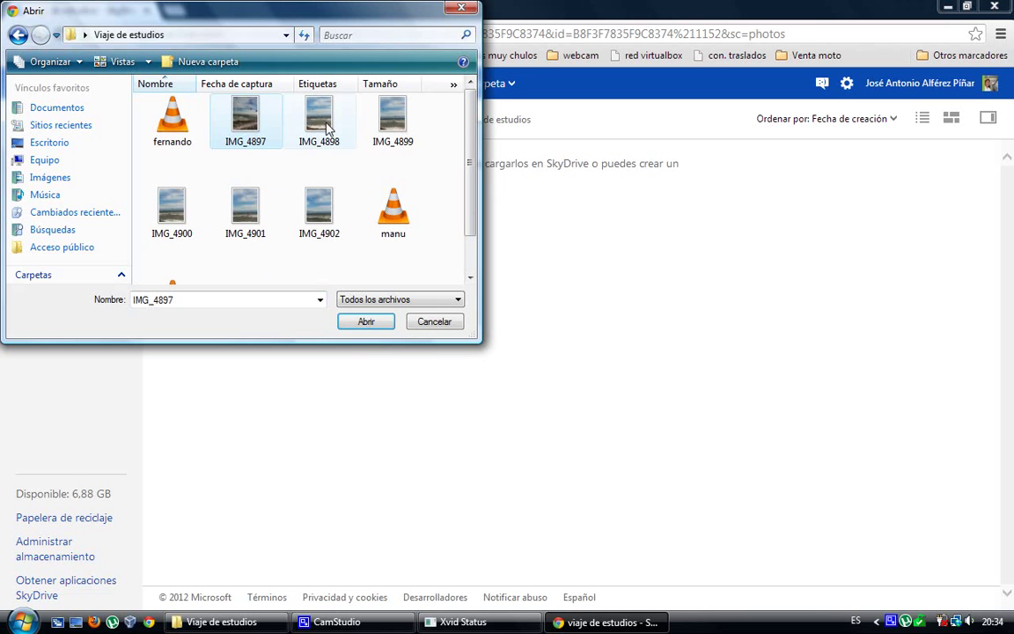
left_click(318, 123, "ctrl")
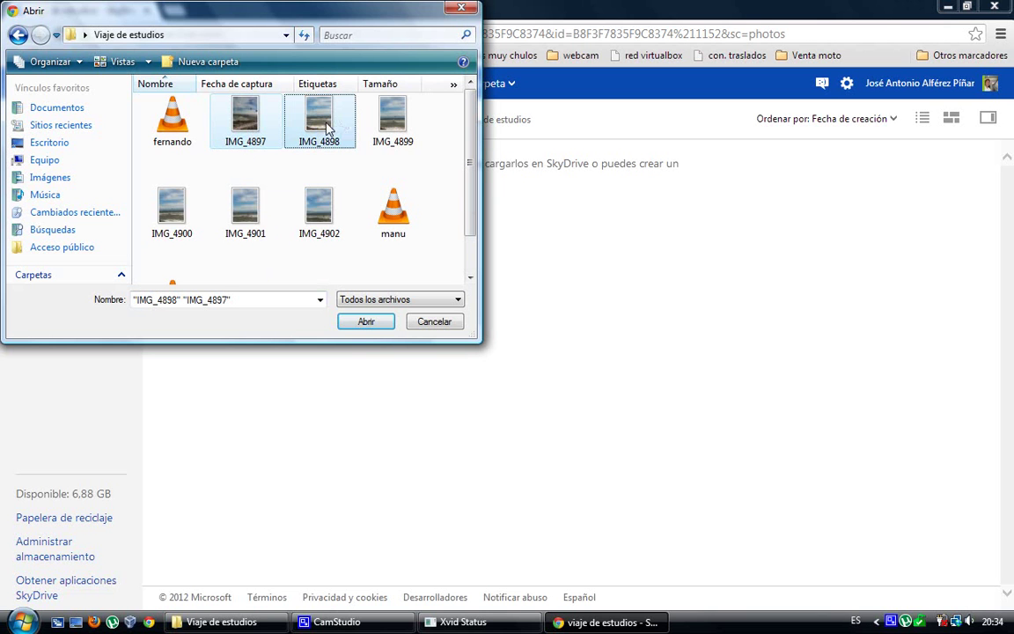
left_click(391, 132, "ctrl")
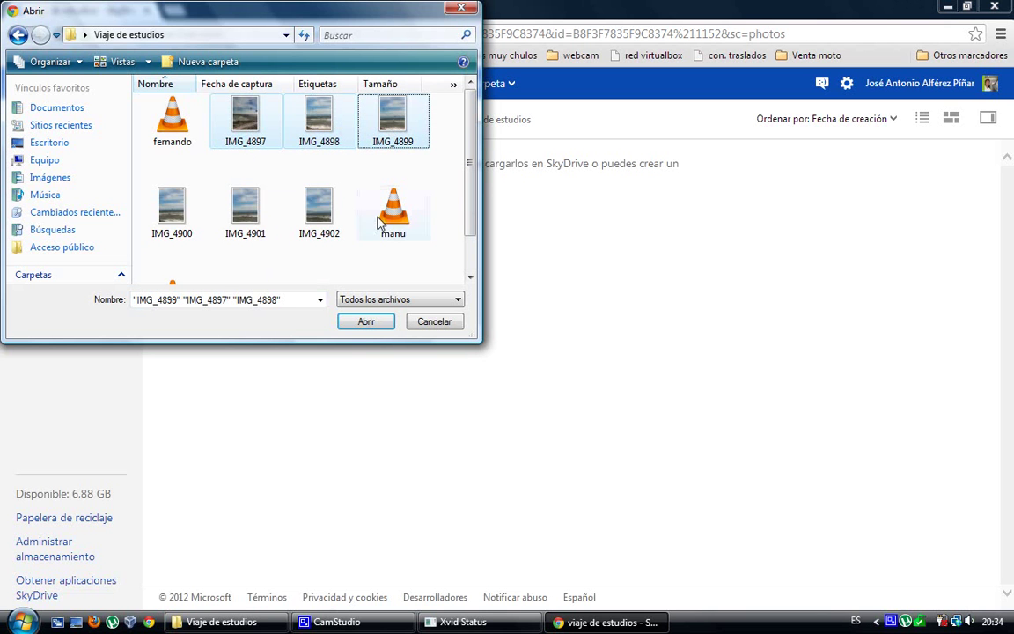
left_click(365, 321)
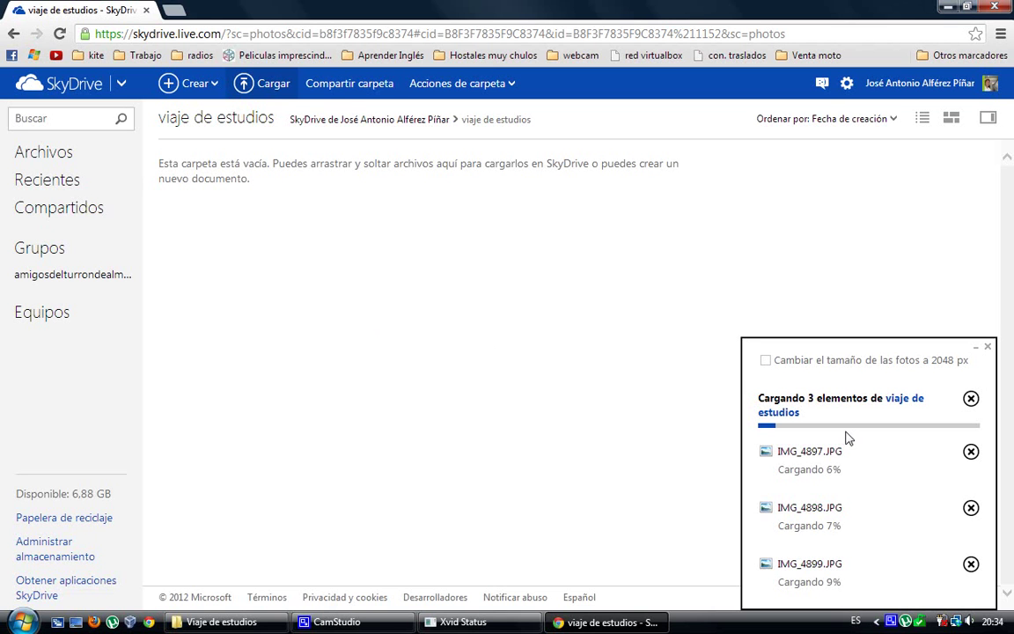
right_click(892, 621)
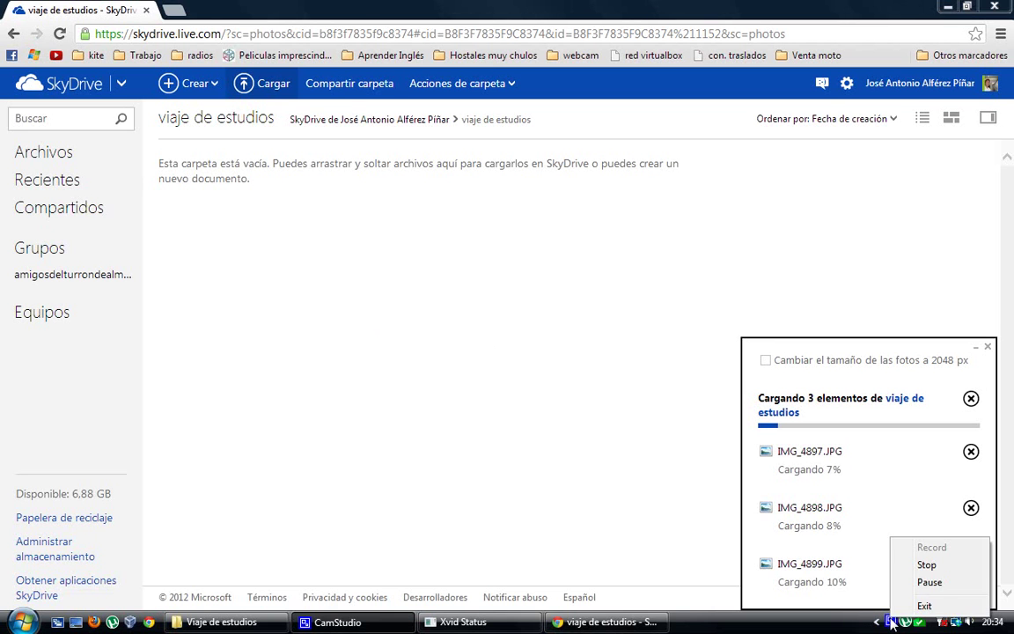
left_click(922, 584)
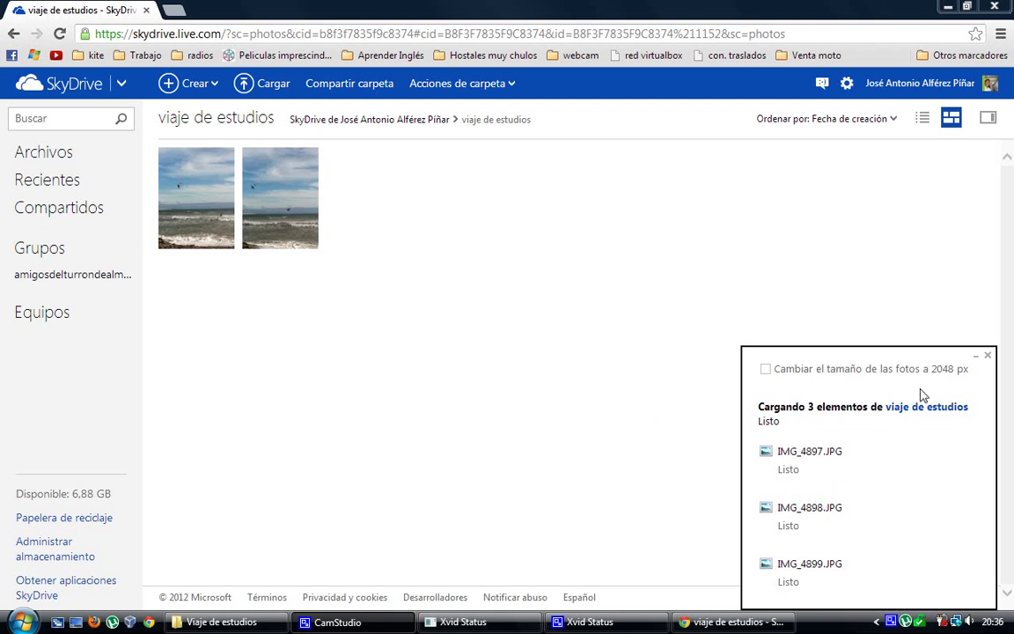
Create a read-only (Solo lectura) sharing link to the viaje de estudios folder and copy the link.
left_click(986, 356)
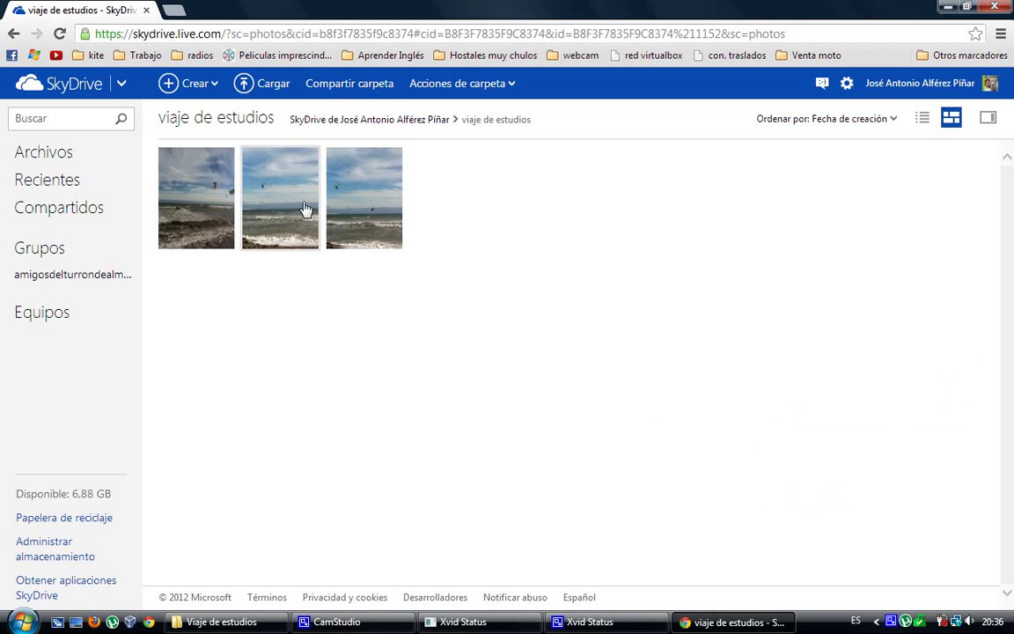
left_click(342, 84)
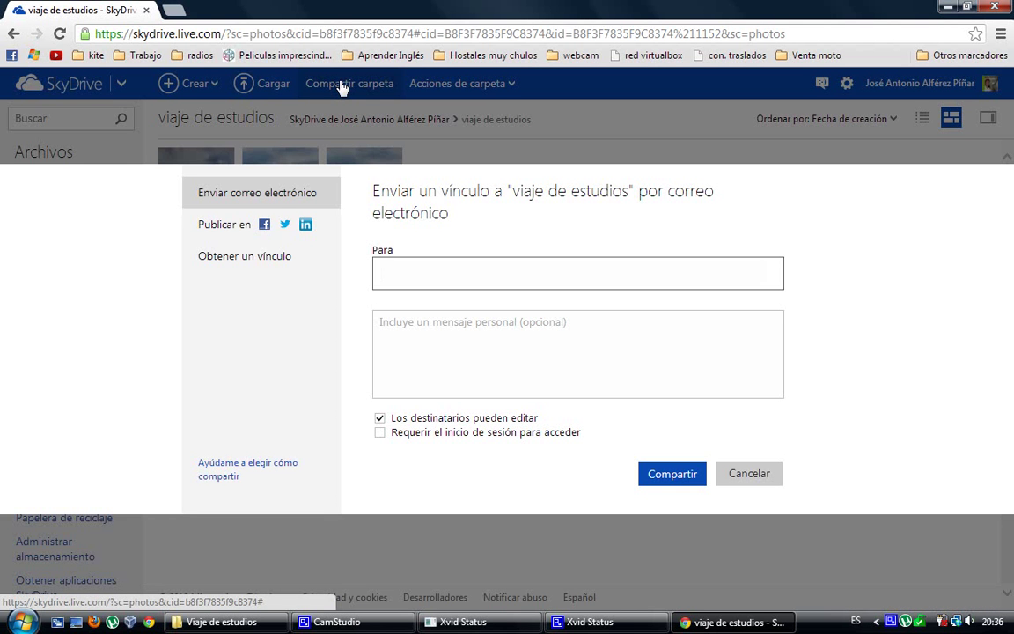
left_click(275, 262)
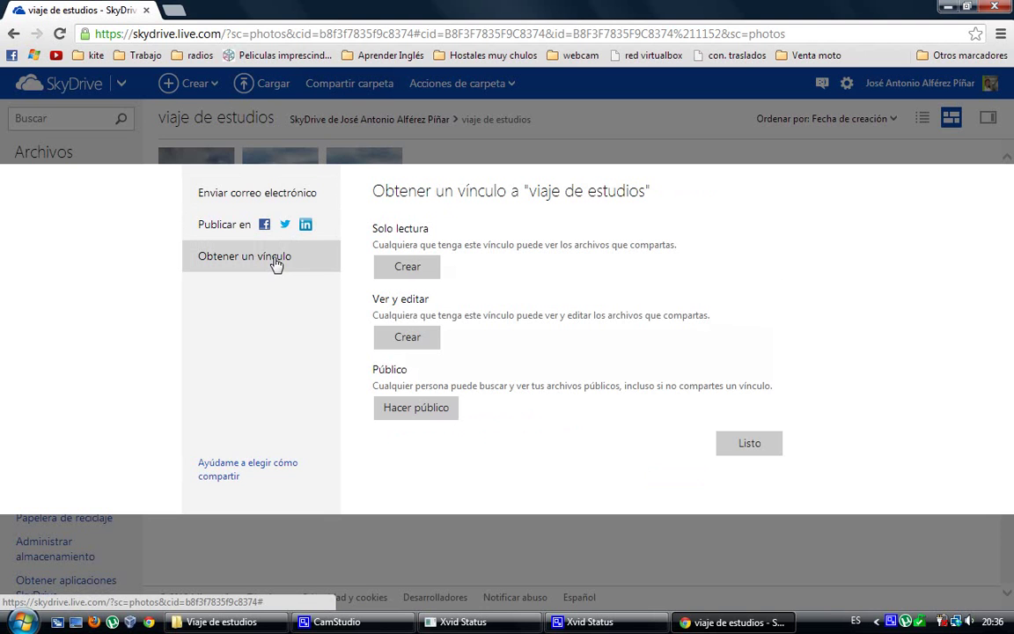
left_click(408, 269)
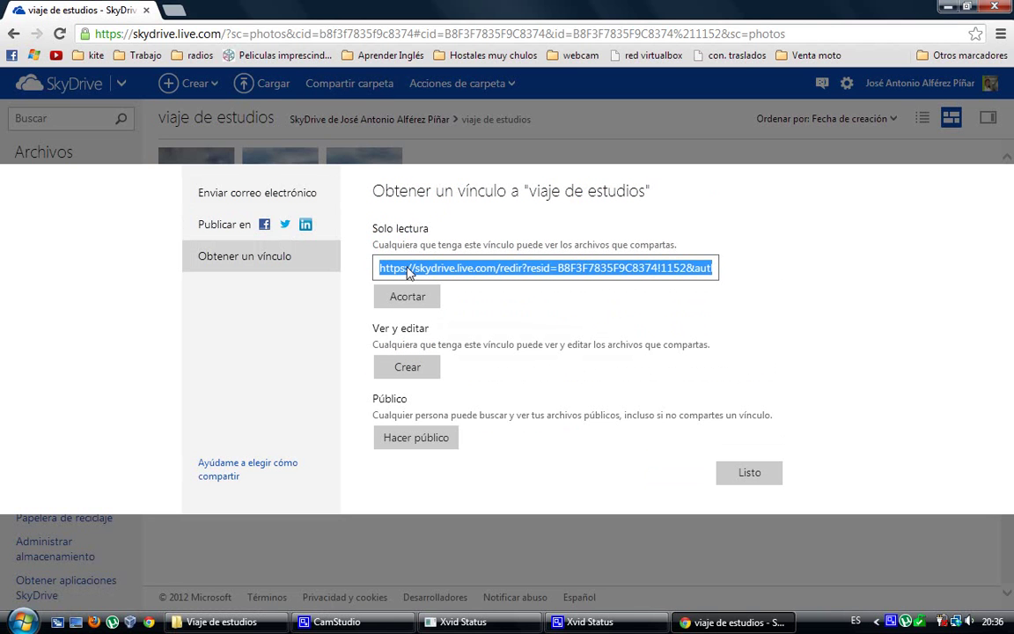
right_click(408, 274)
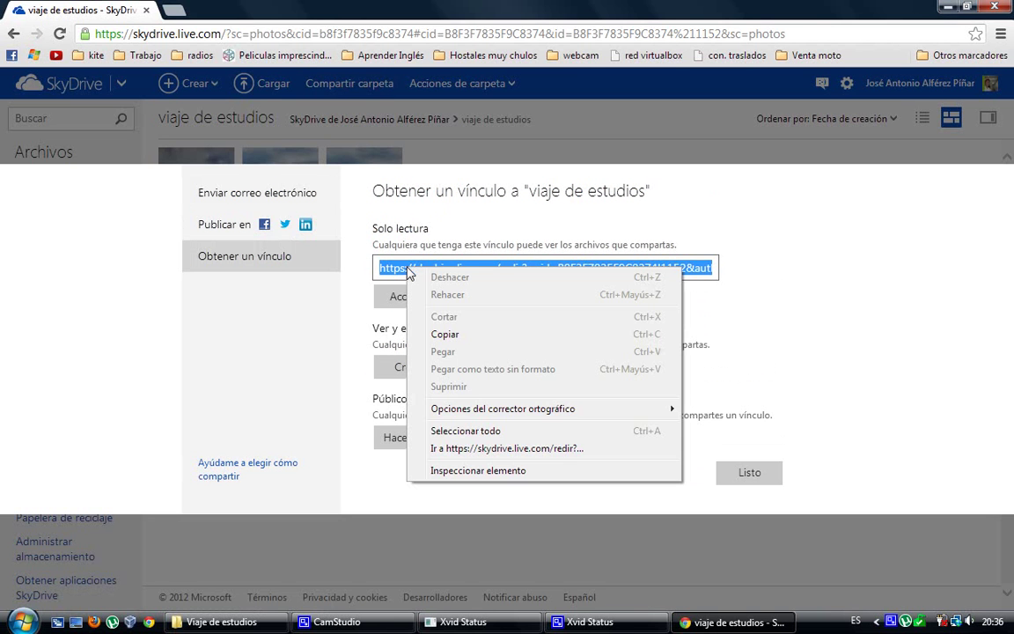
left_click(467, 335)
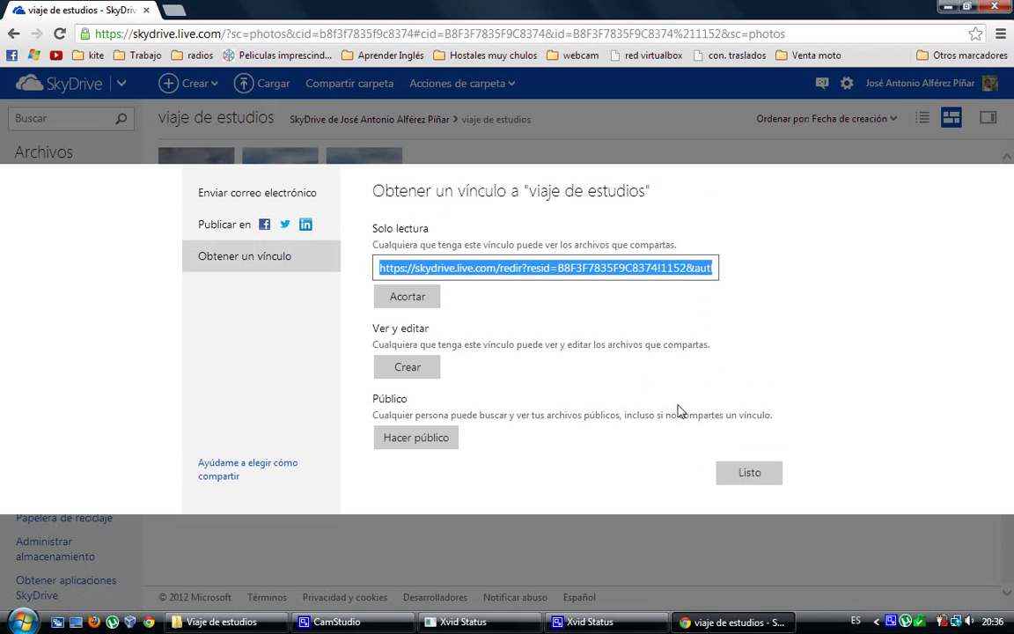
left_click(738, 481)
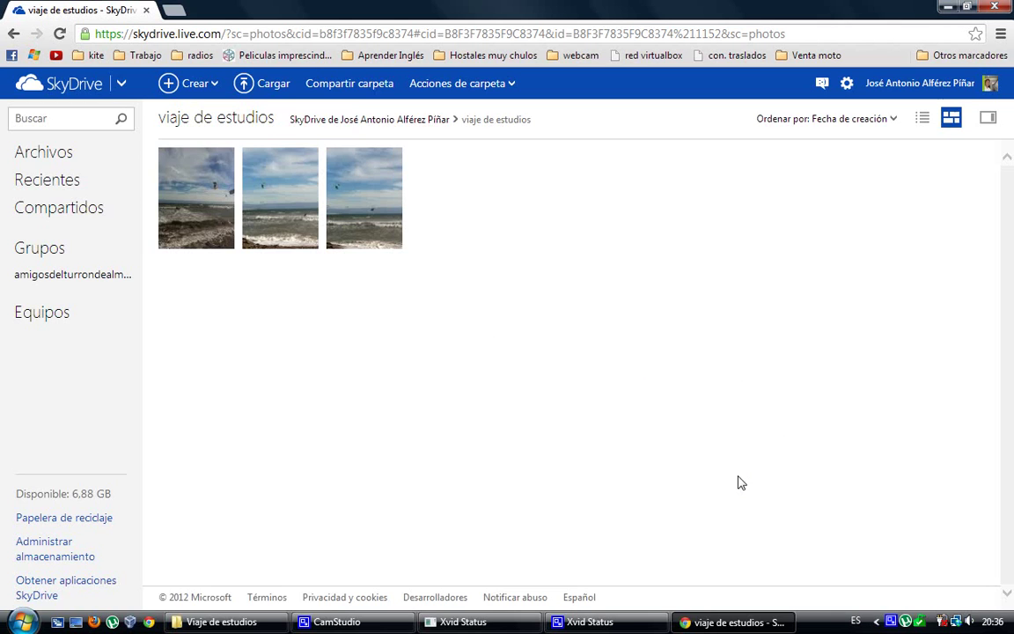
left_click(175, 12)
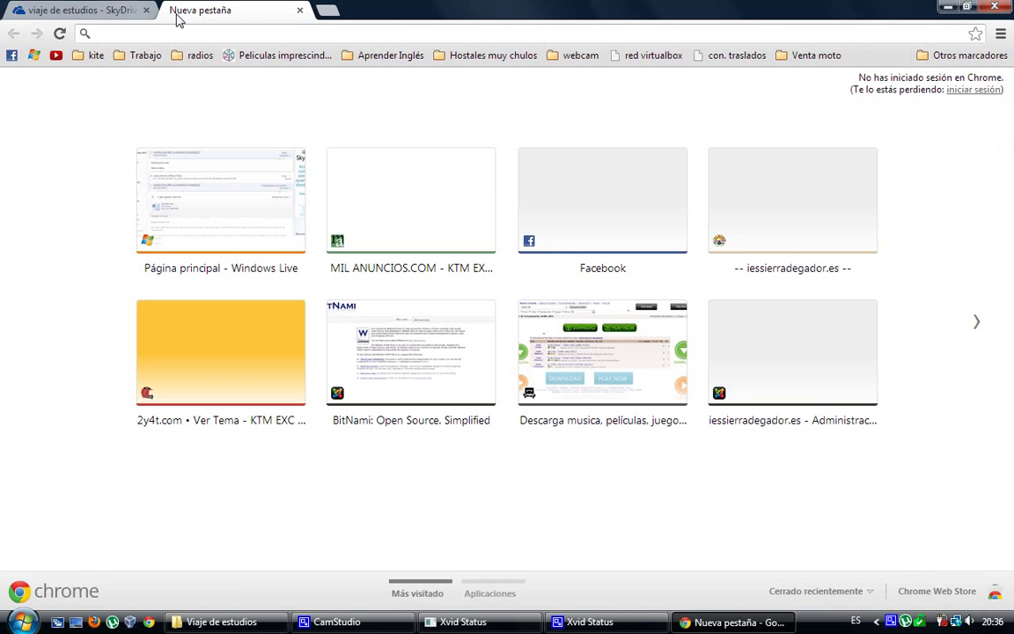
type("www")
key("BackSpace")
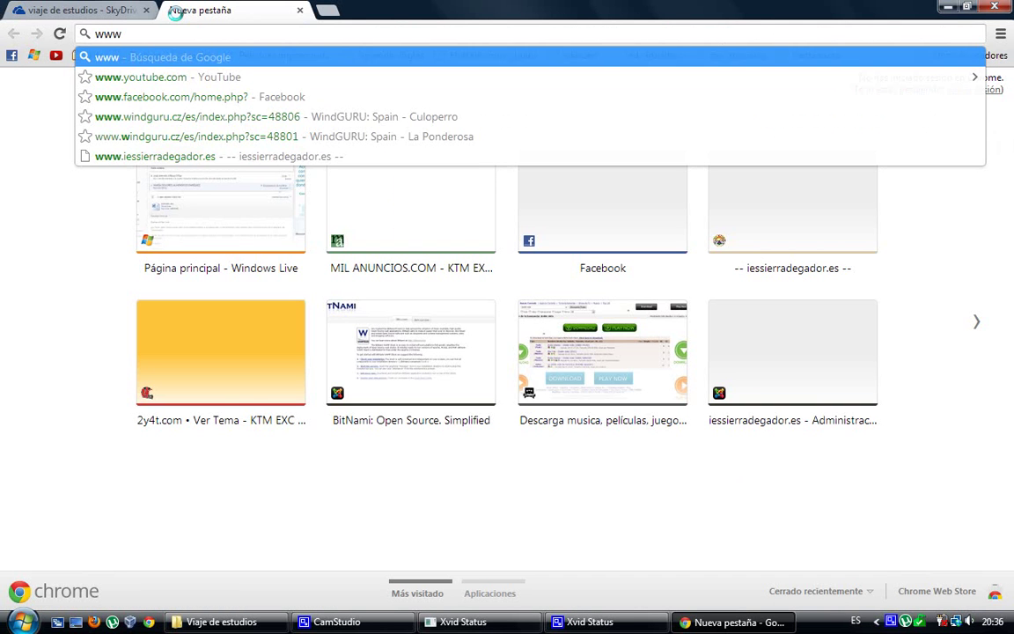
type(".ies")
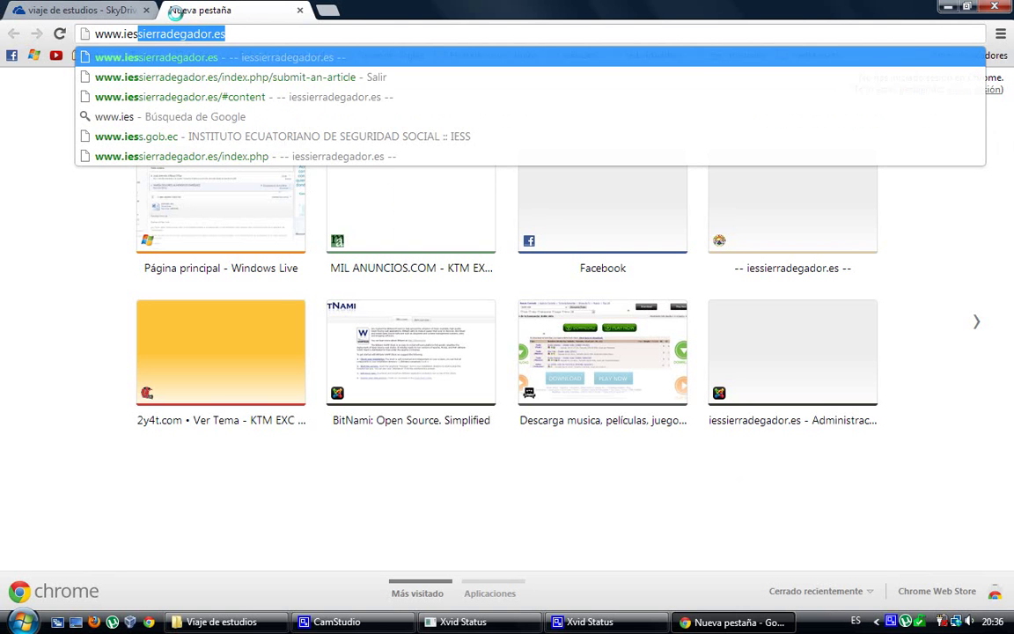
key("Return")
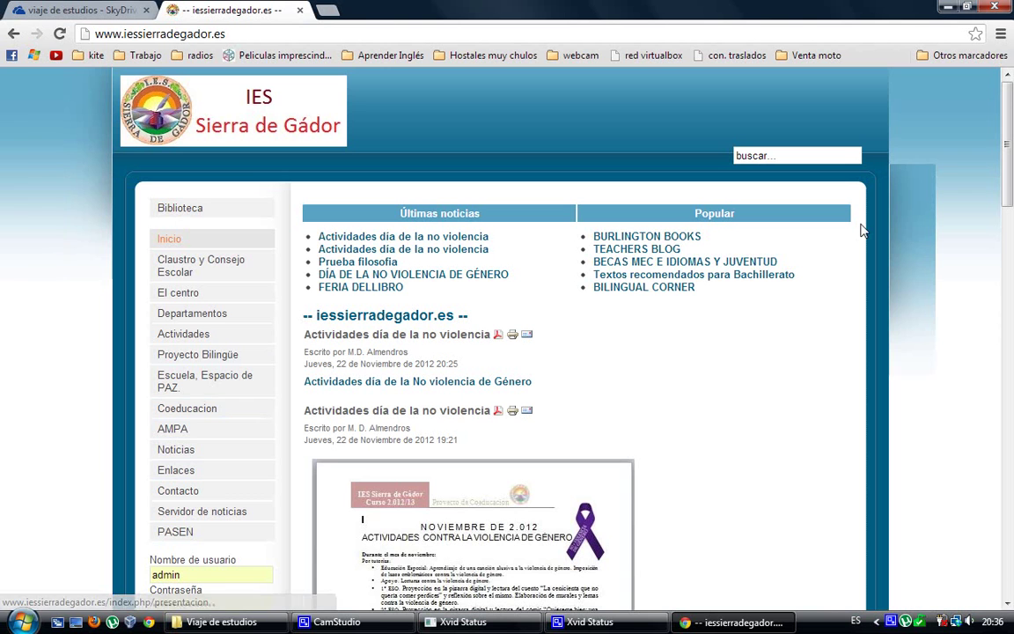
Log in to the school website with the prefilled credentials and open the form for submitting a new article.
scroll(1011, 242, "down", 3)
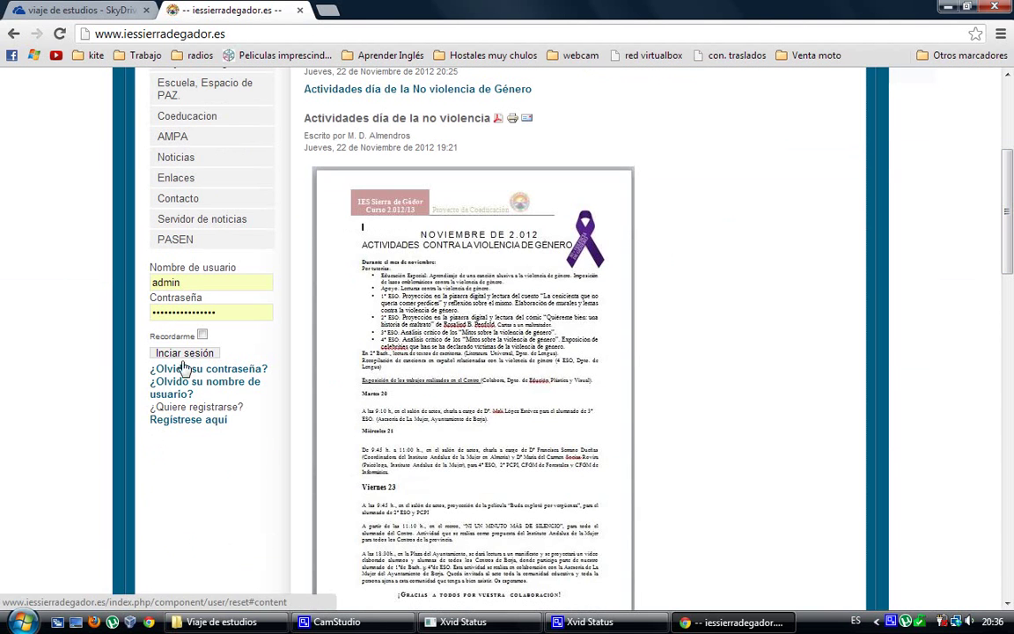
left_click(189, 355)
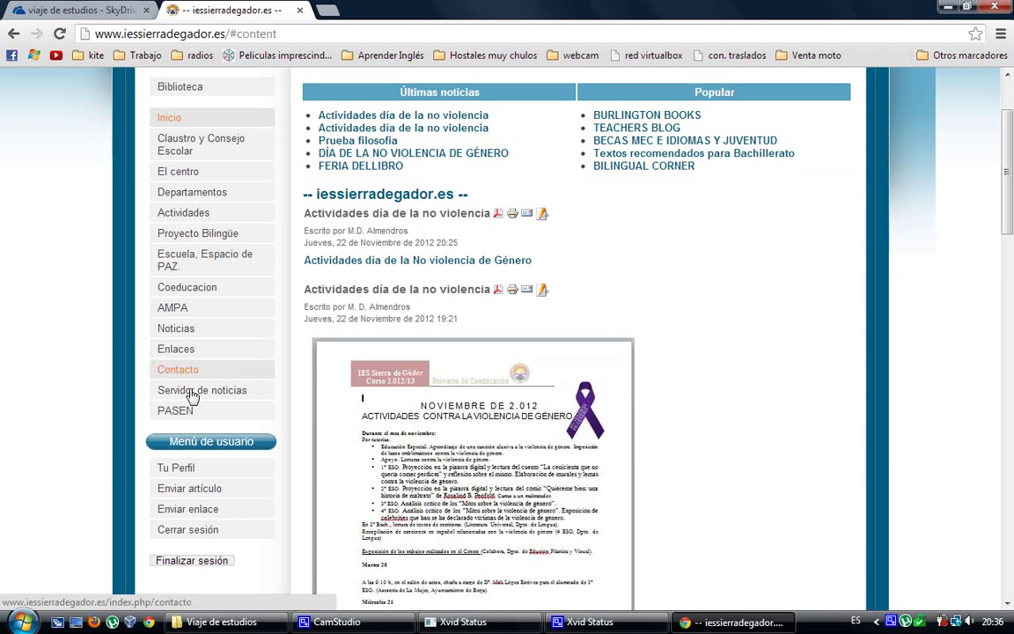
left_click(201, 497)
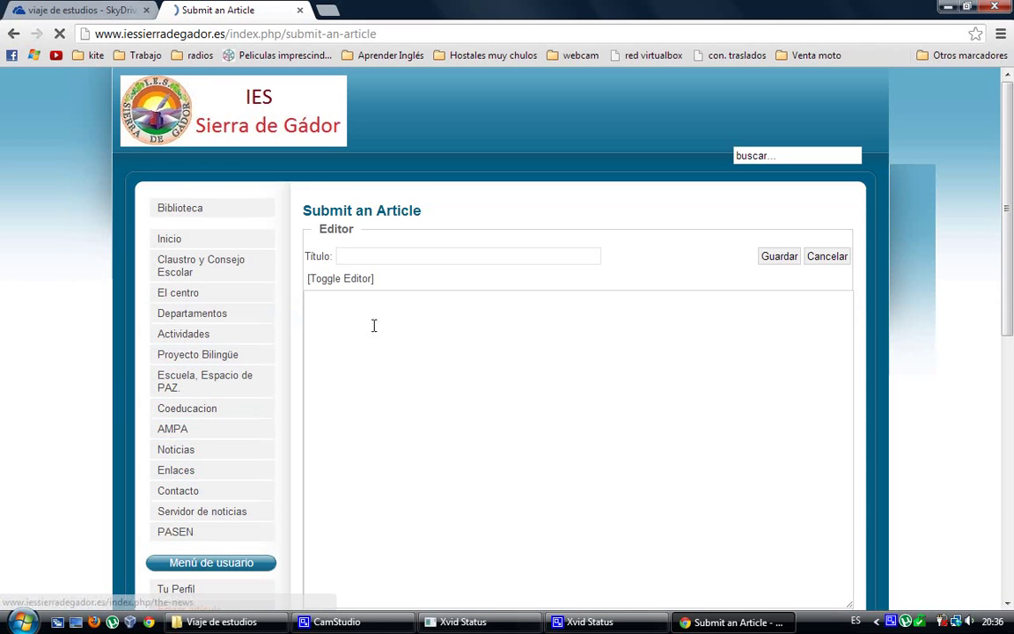
Title the new article "Fotos del viaje de estudios 2013".
left_click(428, 254)
type("F")
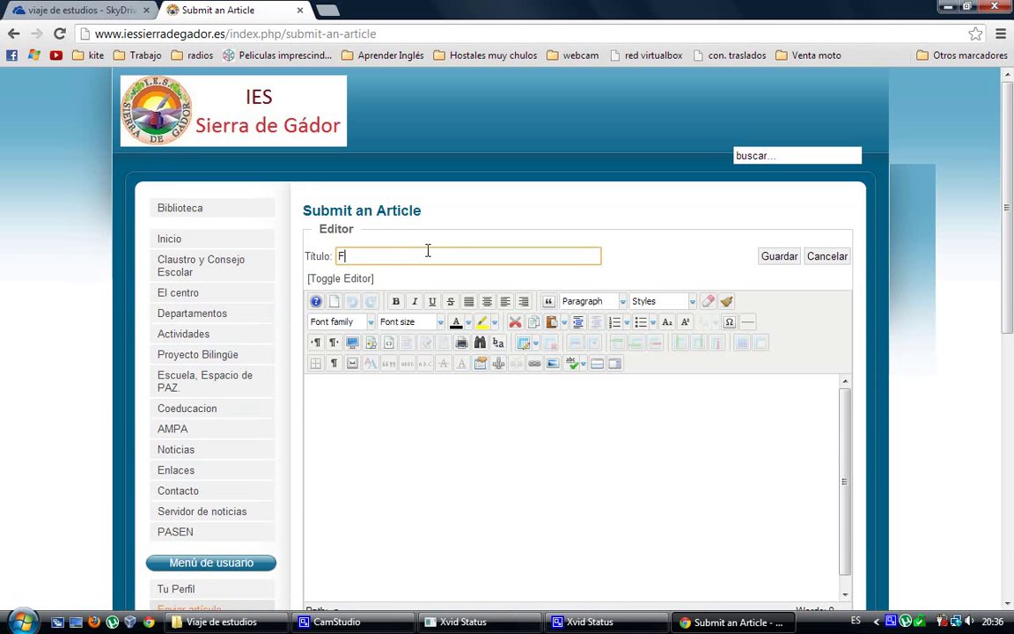
type("otos del viaje de estudios 2012")
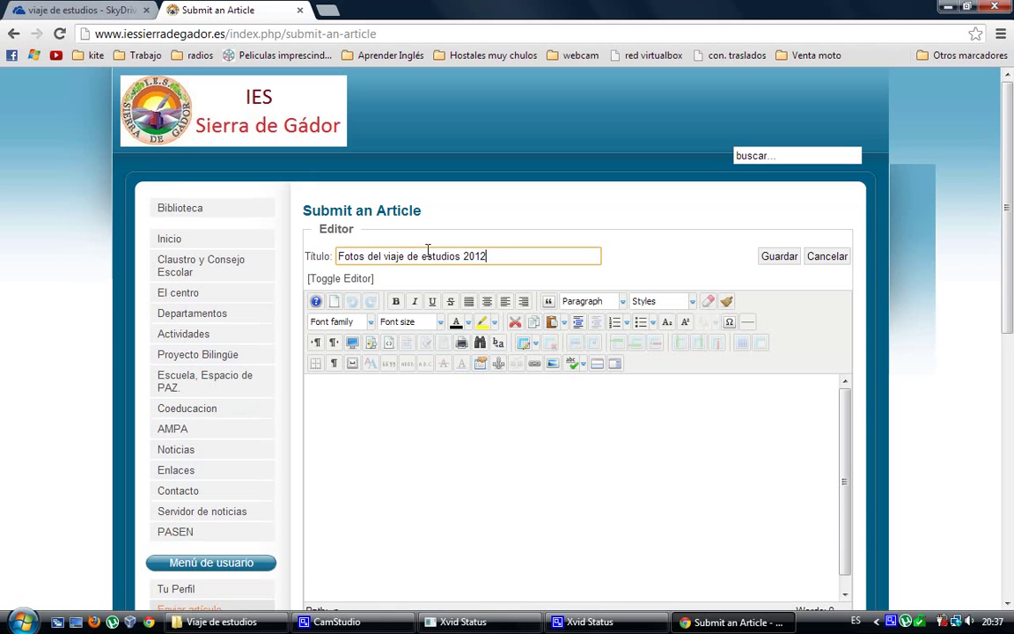
key("BackSpace")
type("3")
Start a link in the article body and paste the copied SkyDrive sharing address as its URL.
left_click(448, 419)
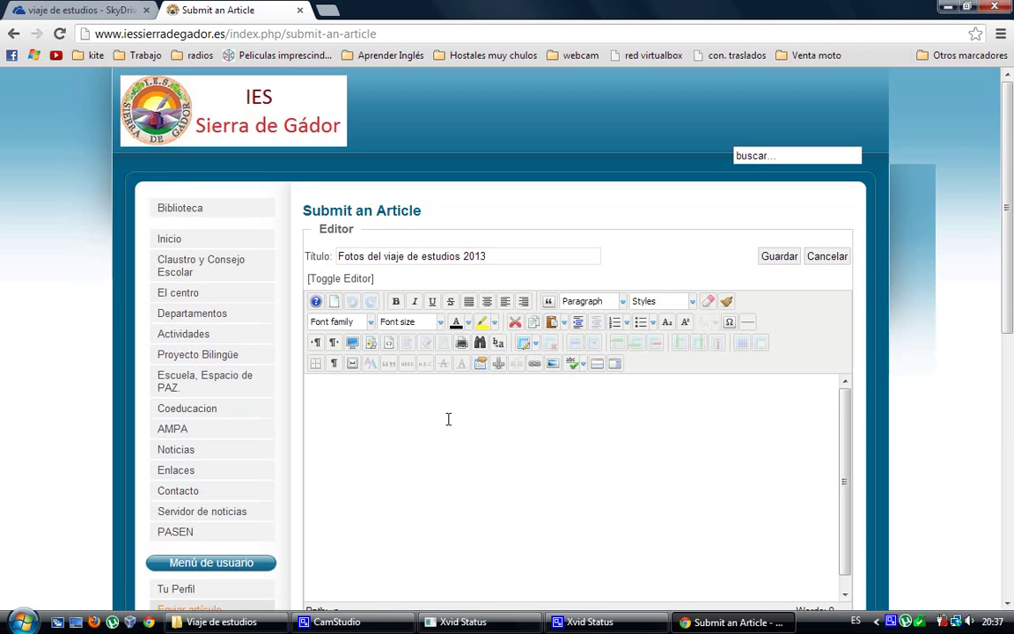
left_click(534, 365)
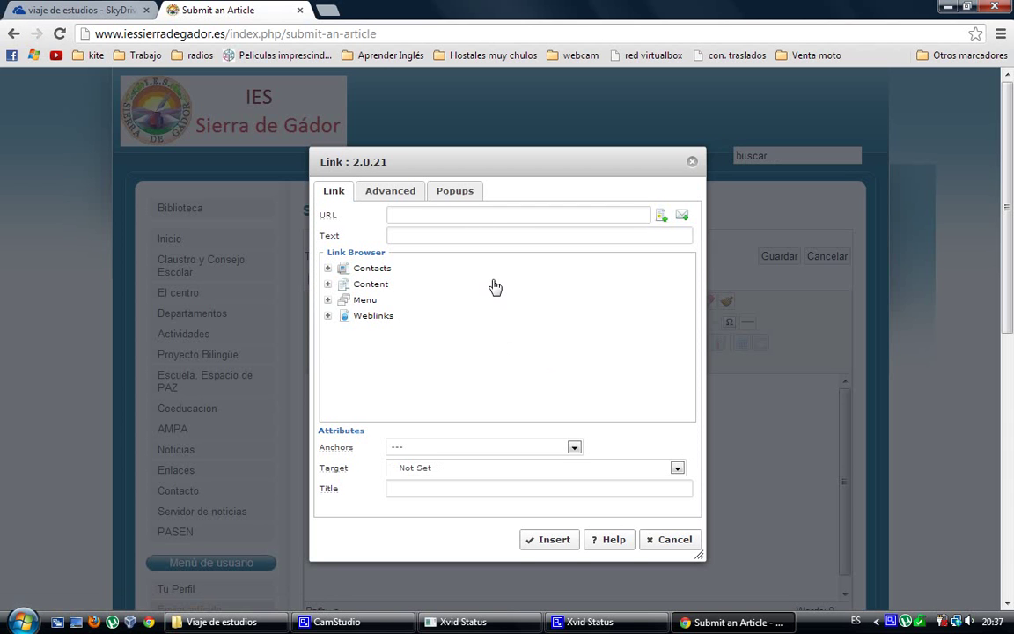
right_click(495, 218)
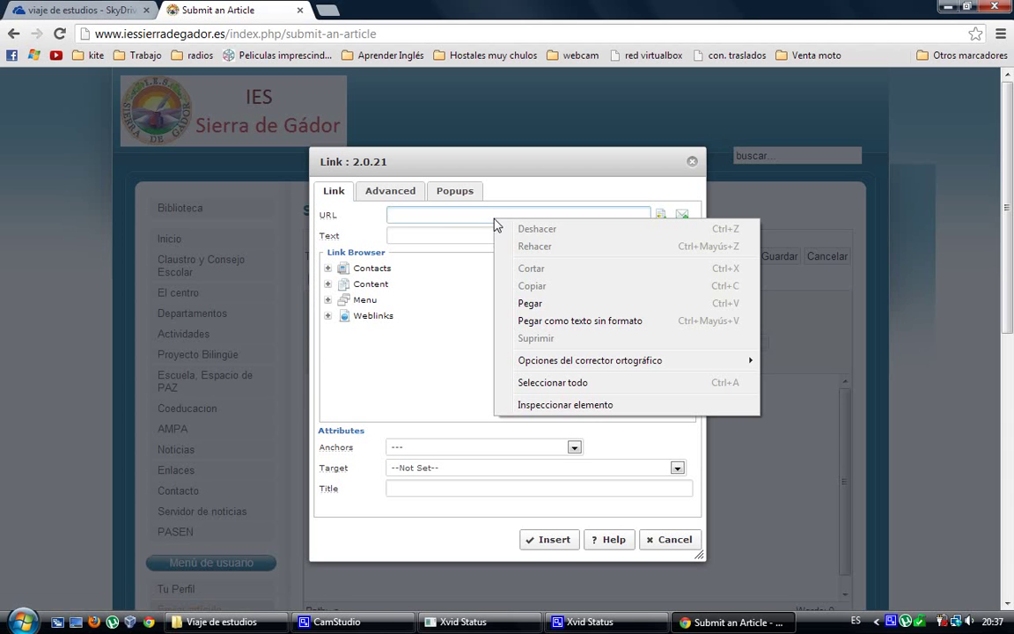
left_click(530, 303)
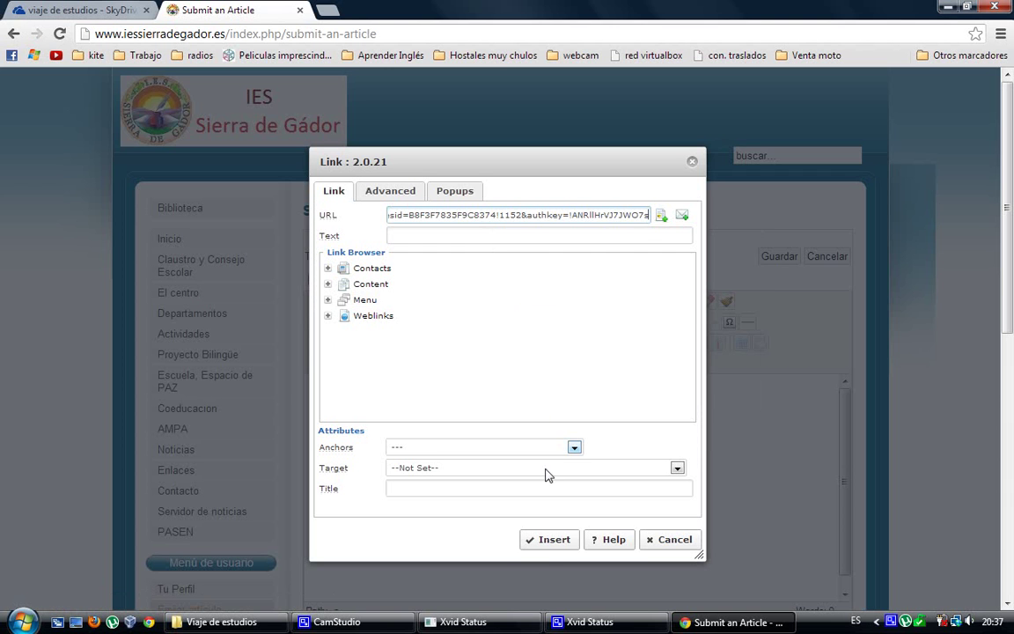
left_click(543, 541)
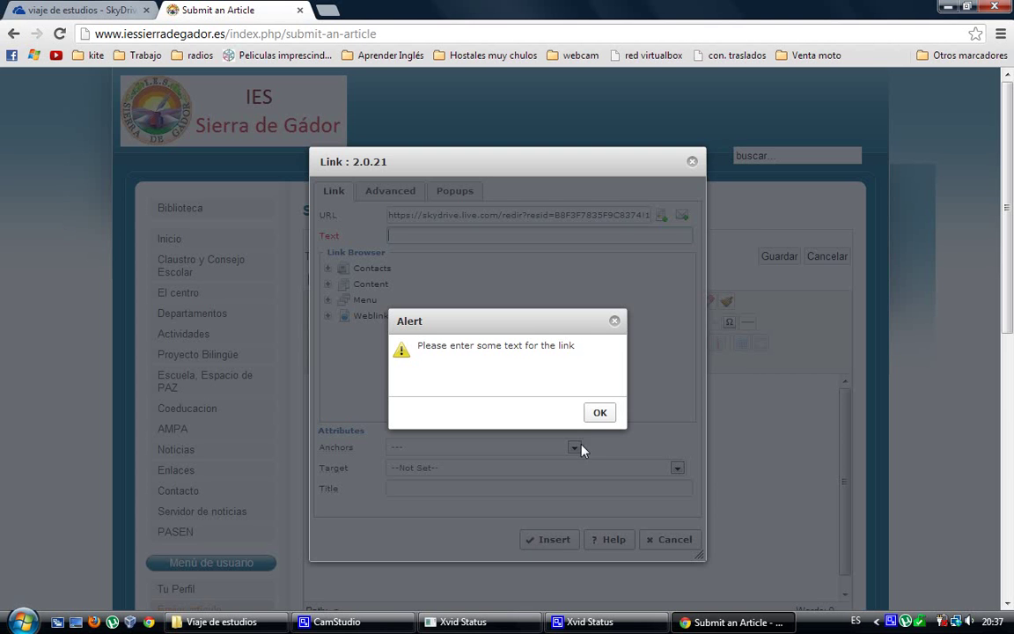
left_click(602, 415)
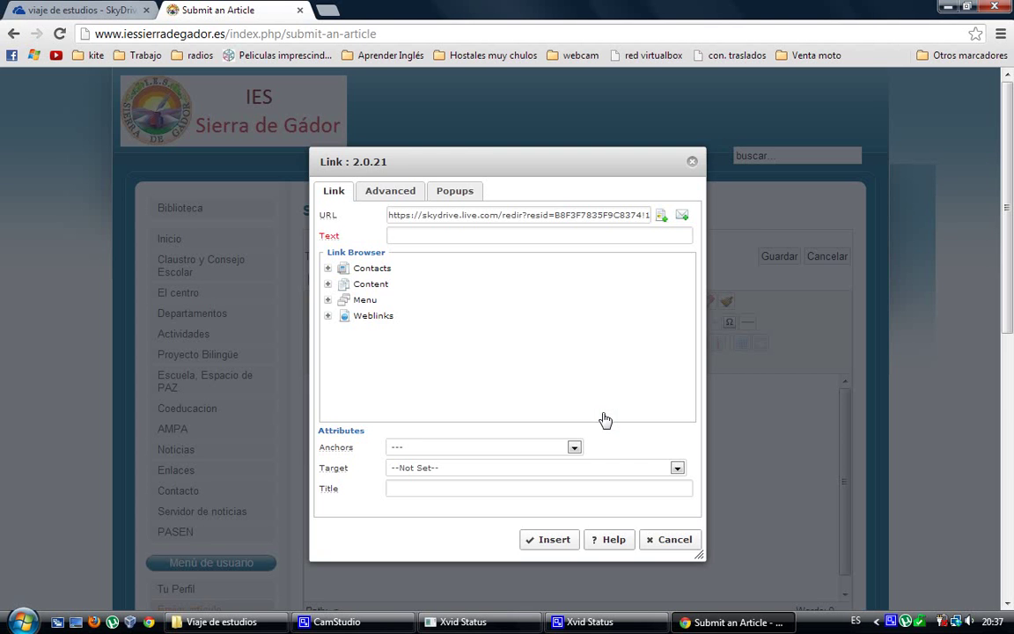
Give the link the text "Fotos del viaje de estudios 2013" and insert it into the article.
left_click(539, 236)
type("Fotos d")
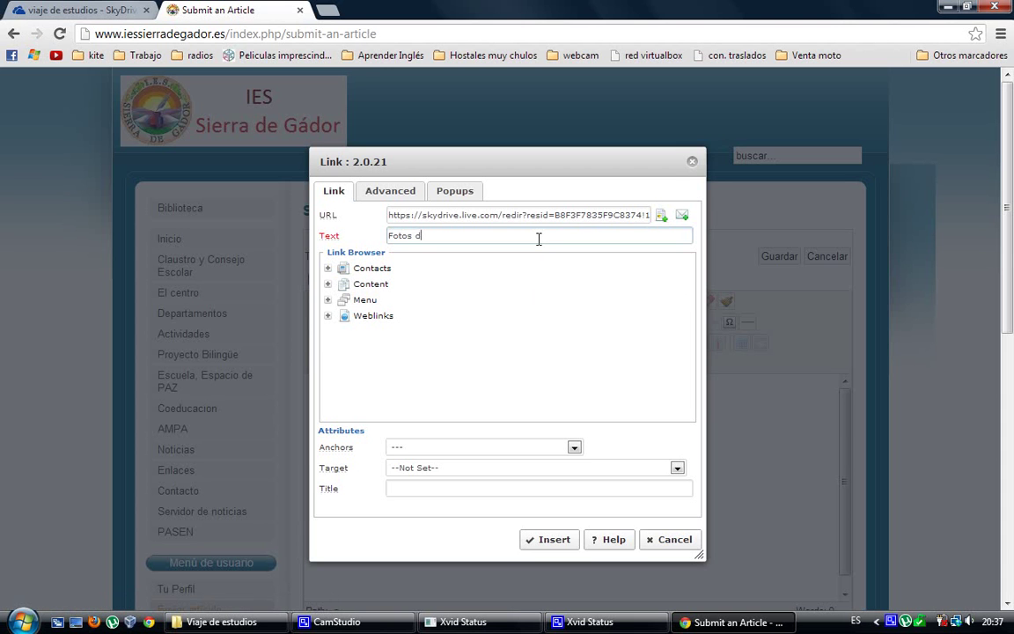
type("el viaje de estudios 2012")
key("BackSpace")
type("3")
left_click(556, 542)
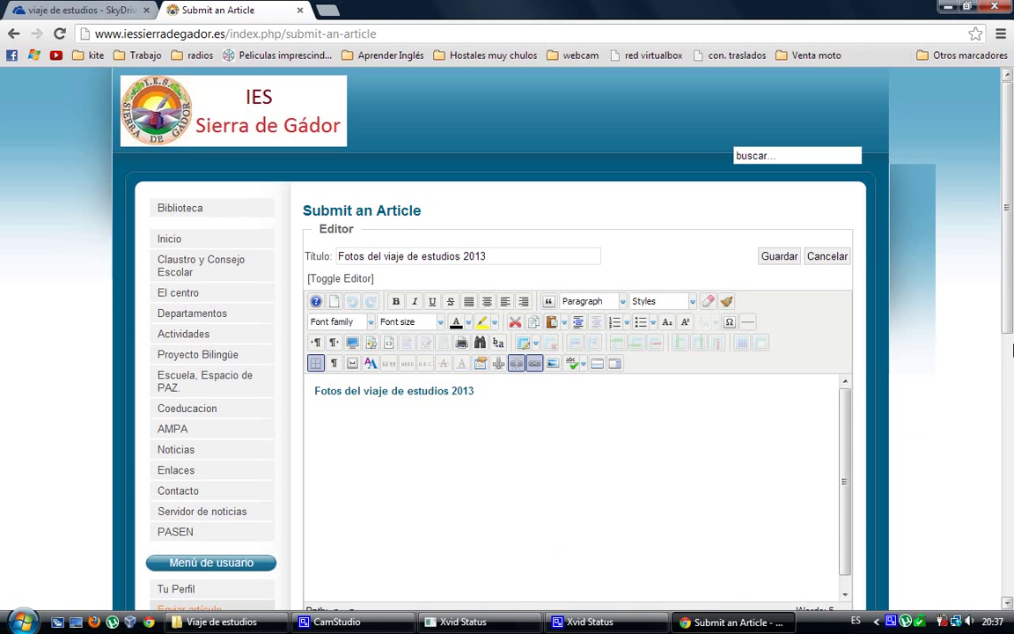
Try assigning the article to the section El centro with the category Situacion.
left_click_drag(1013, 343, 1011, 517)
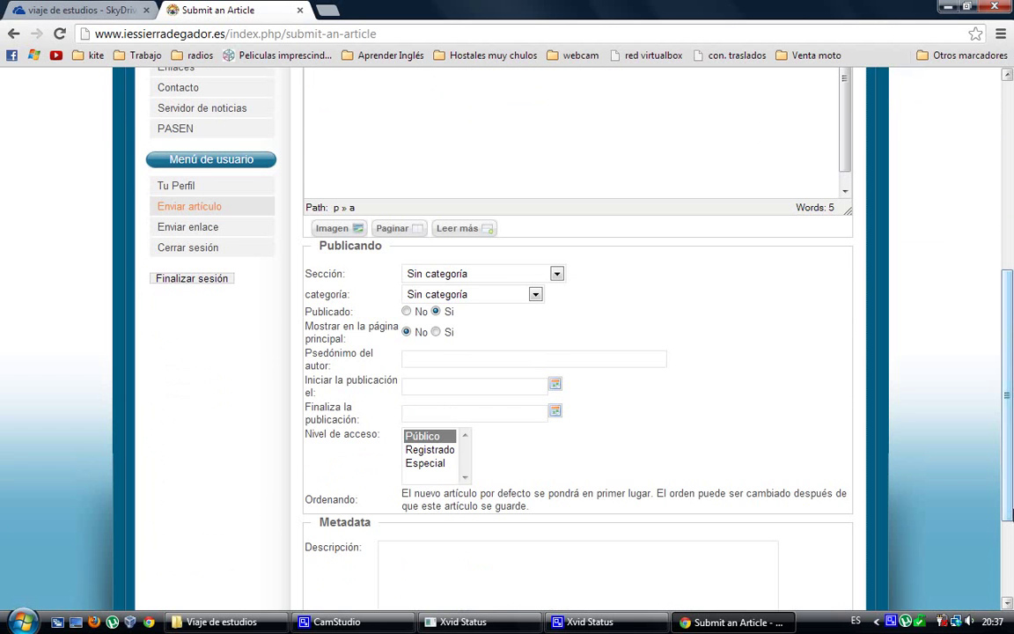
left_click(552, 278)
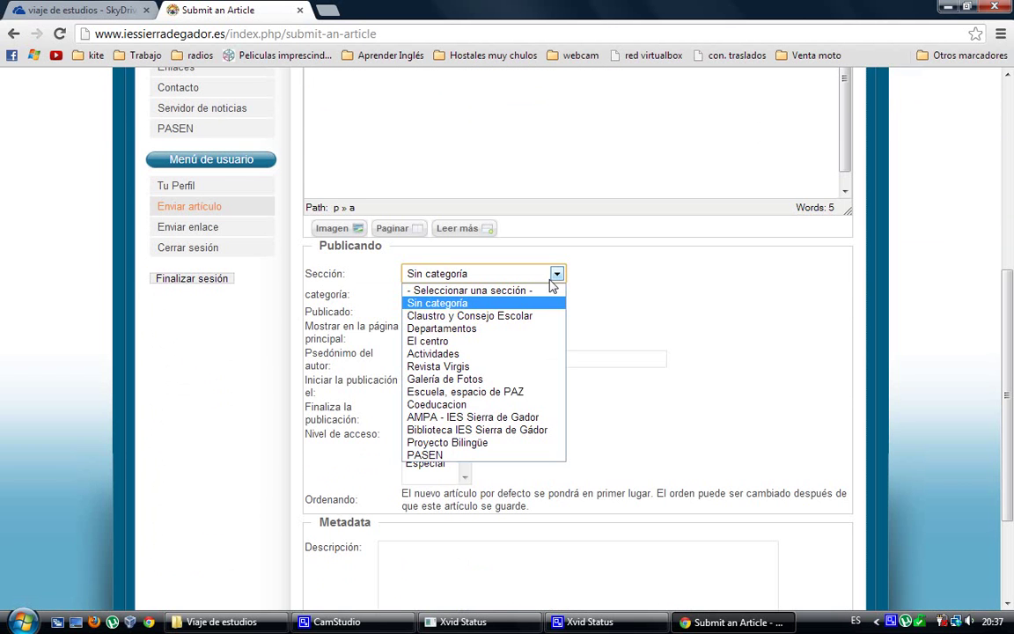
left_click(528, 341)
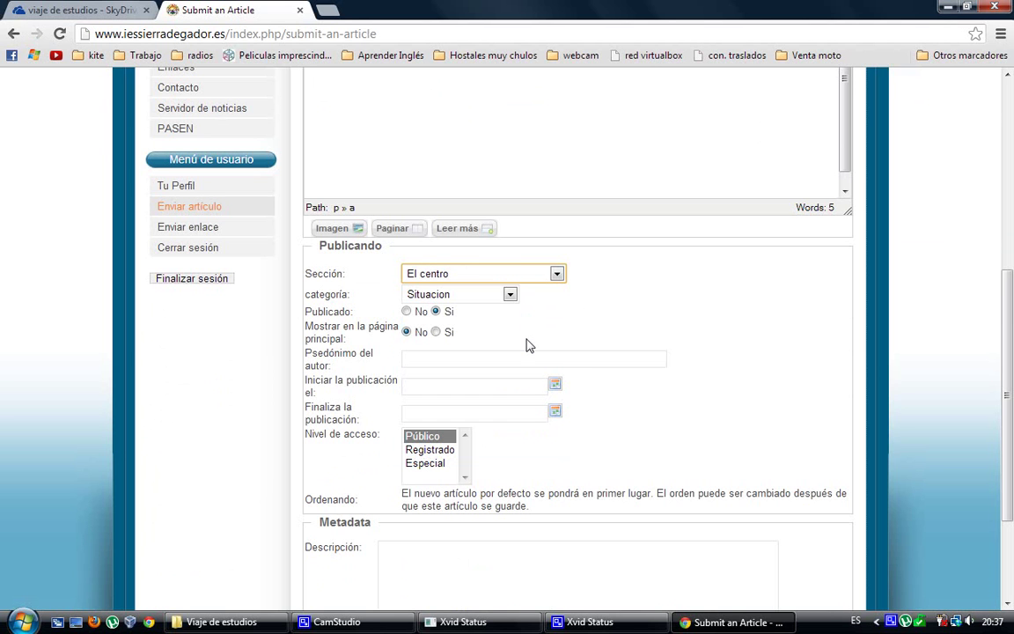
left_click(503, 302)
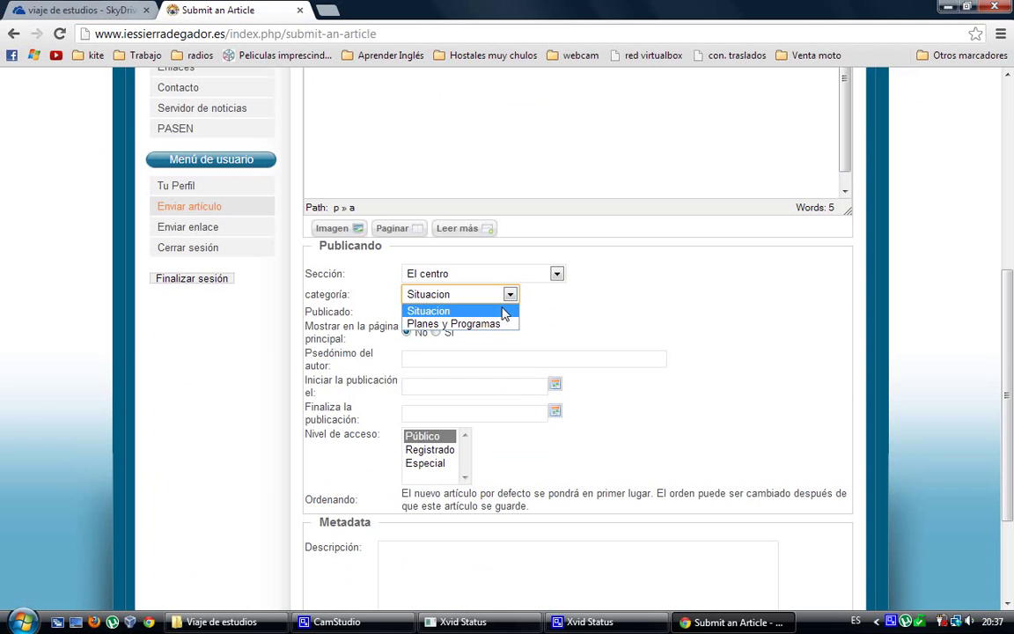
left_click(484, 316)
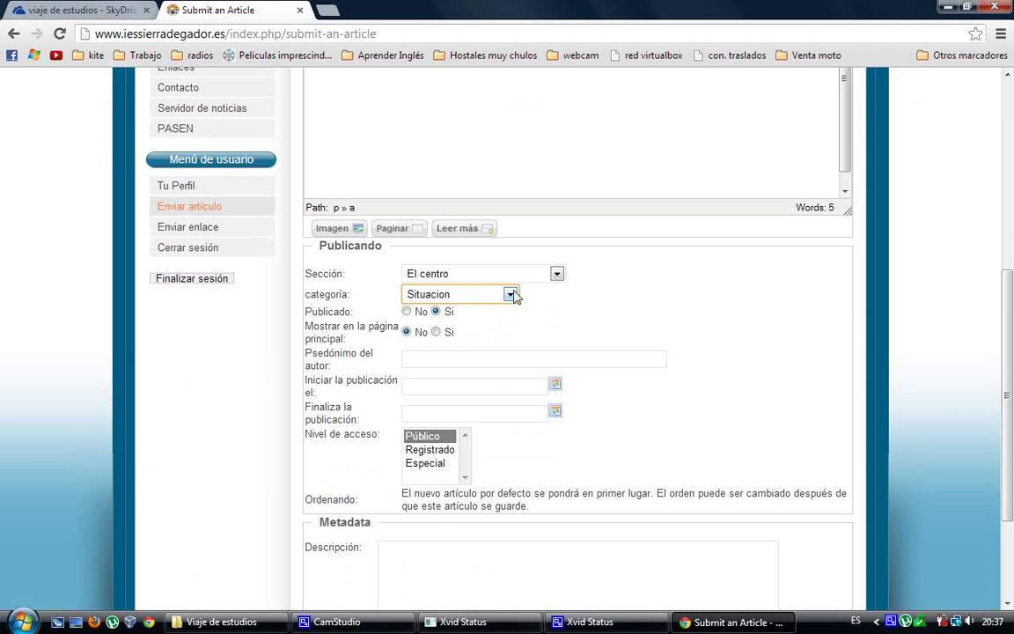
Assign the article to the section Actividades and set it to show on the main page.
left_click(543, 276)
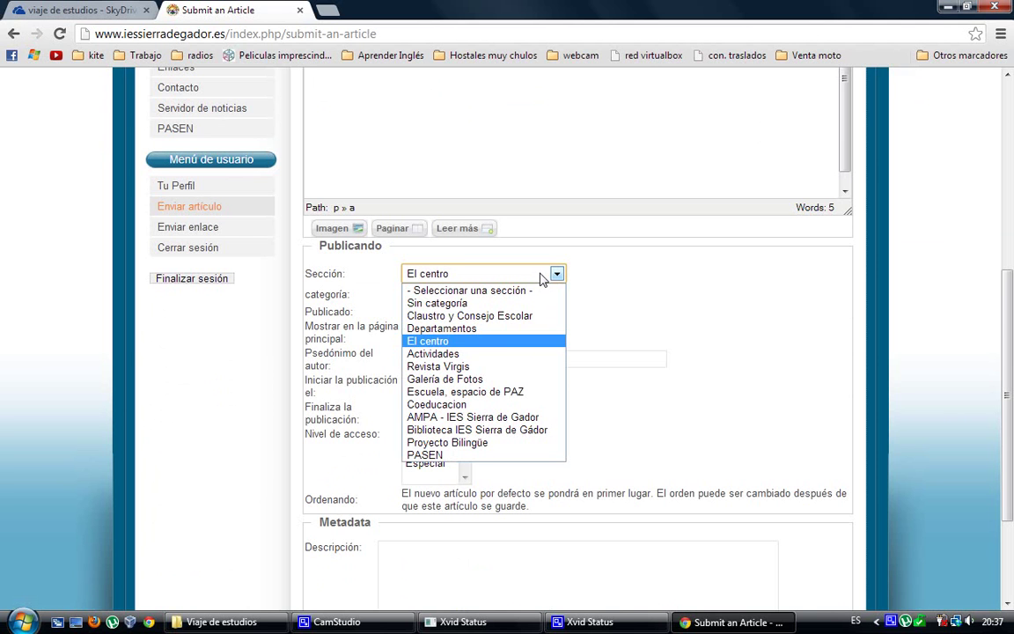
left_click(511, 357)
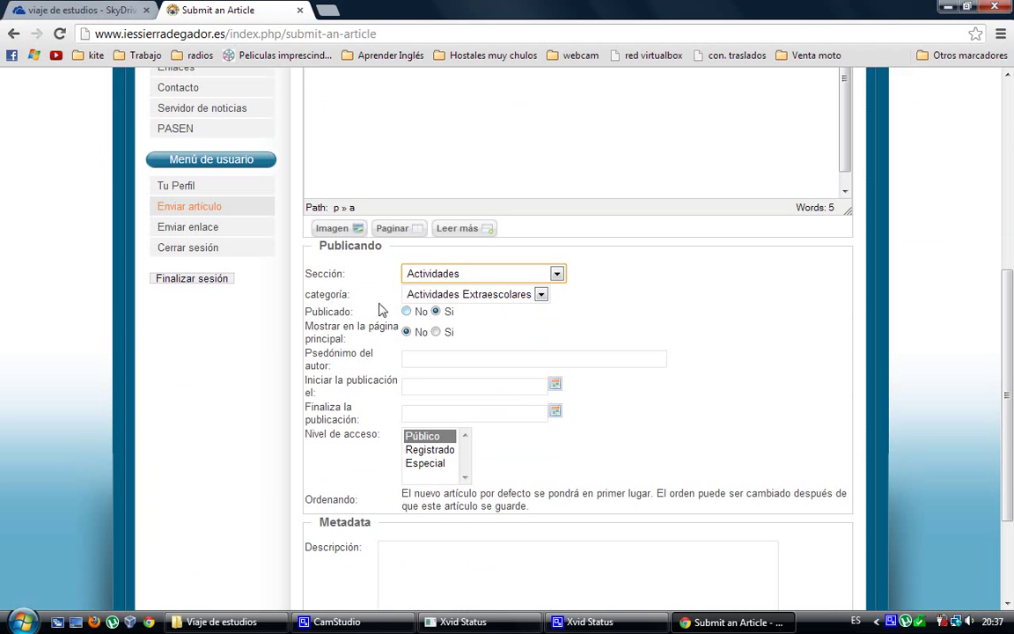
left_click(436, 333)
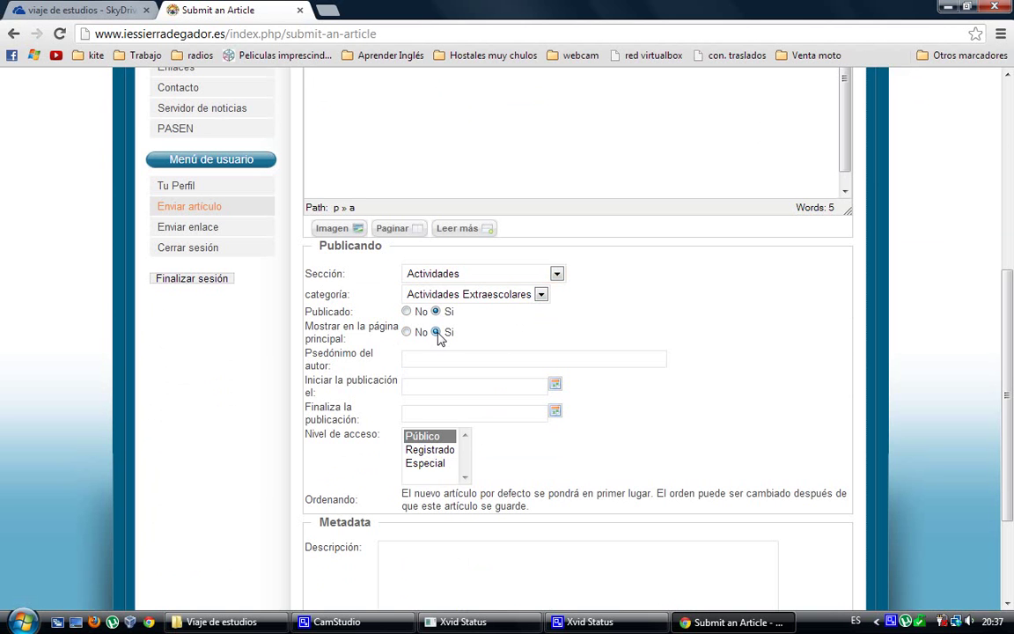
Fill in the article's author pseudonym with the author's name.
left_click(435, 358)
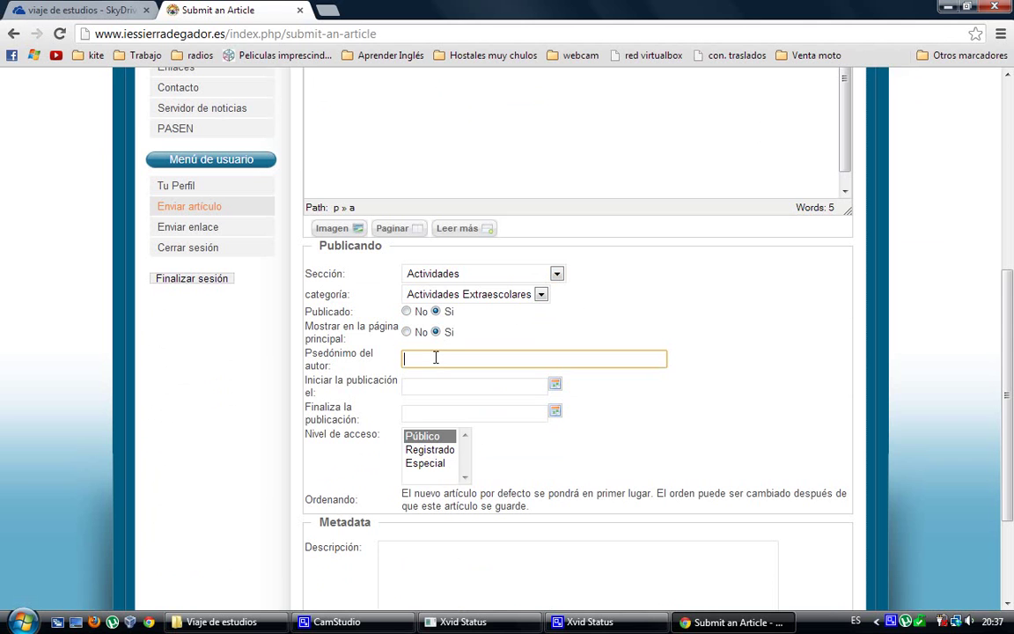
type("J")
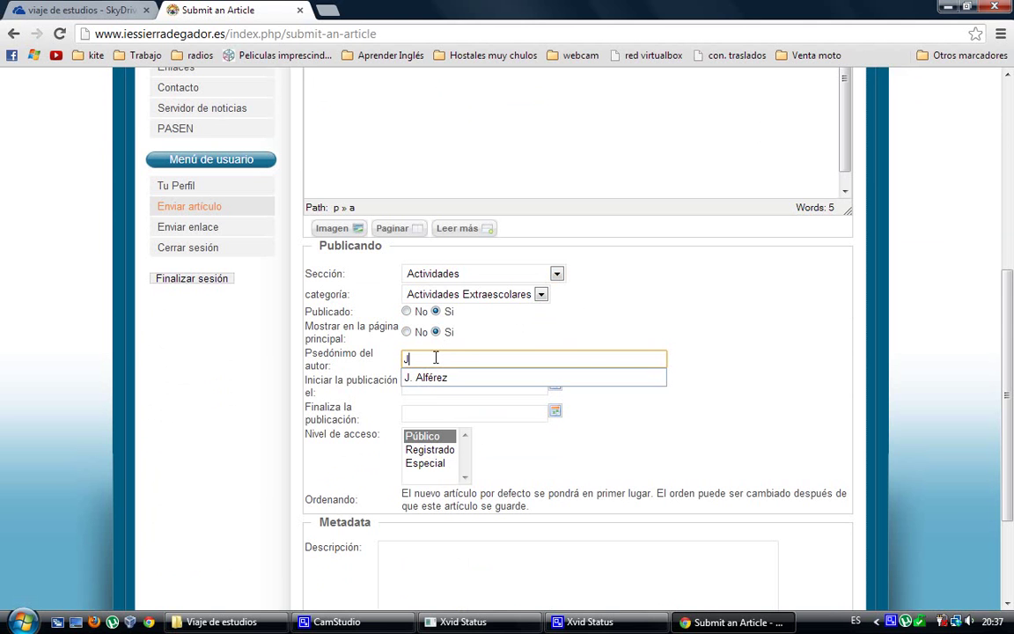
type(".A")
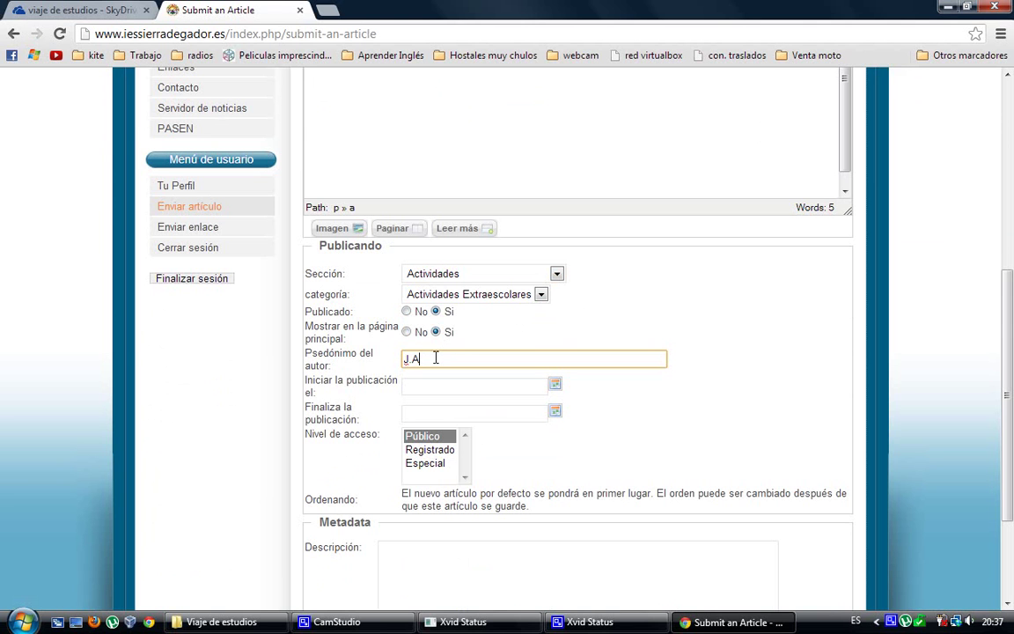
type("lférez")
Enter the metadata keywords "Fotos, viaje, estudios, ies, sierra, gador" for the article.
scroll(1012, 366, "down", 3)
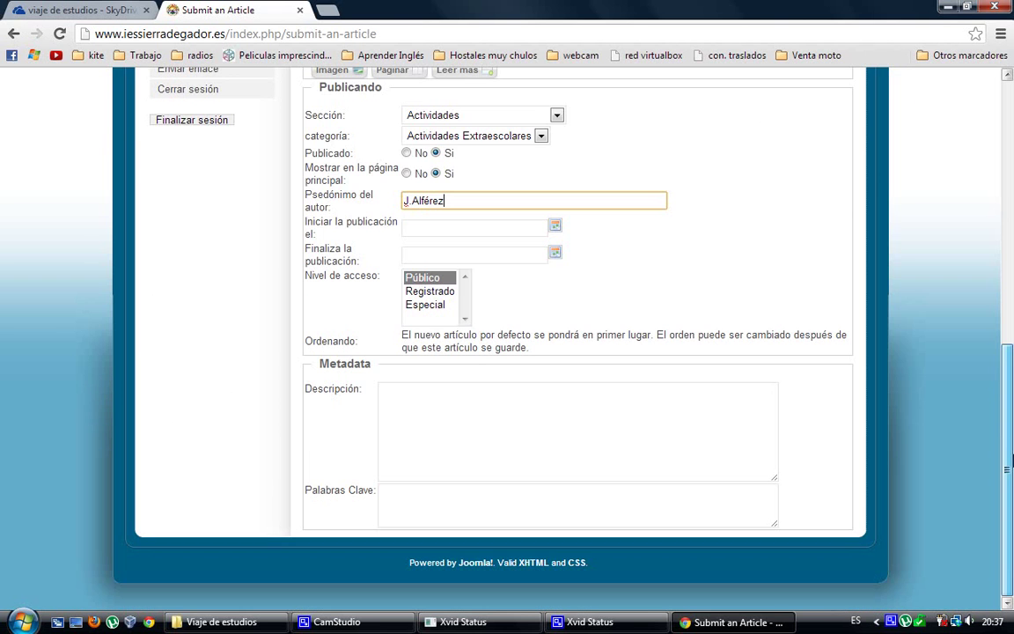
left_click(694, 524)
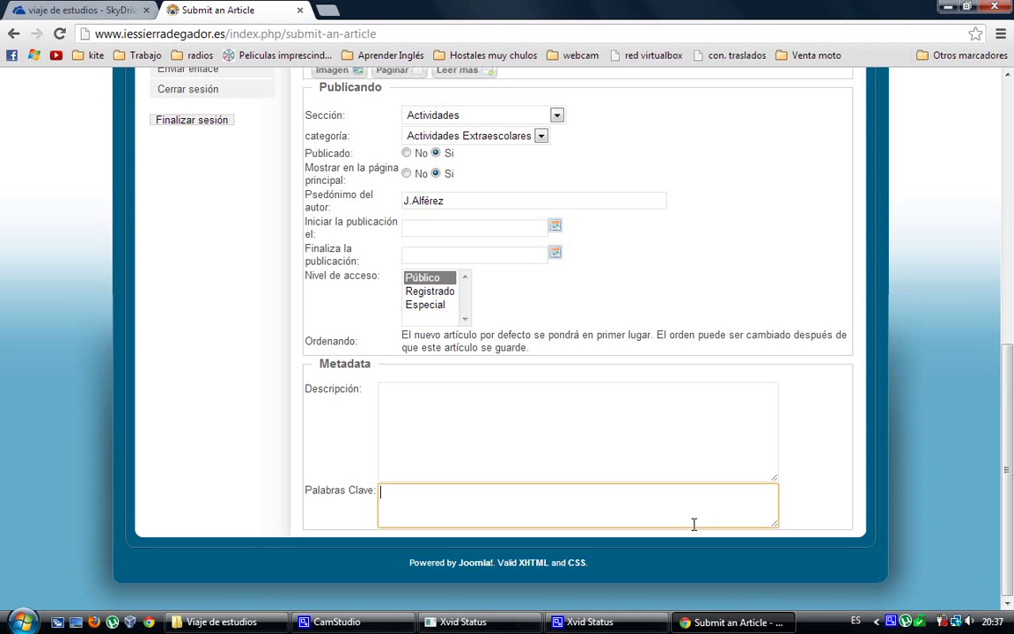
type("Fotos, viaje, estu")
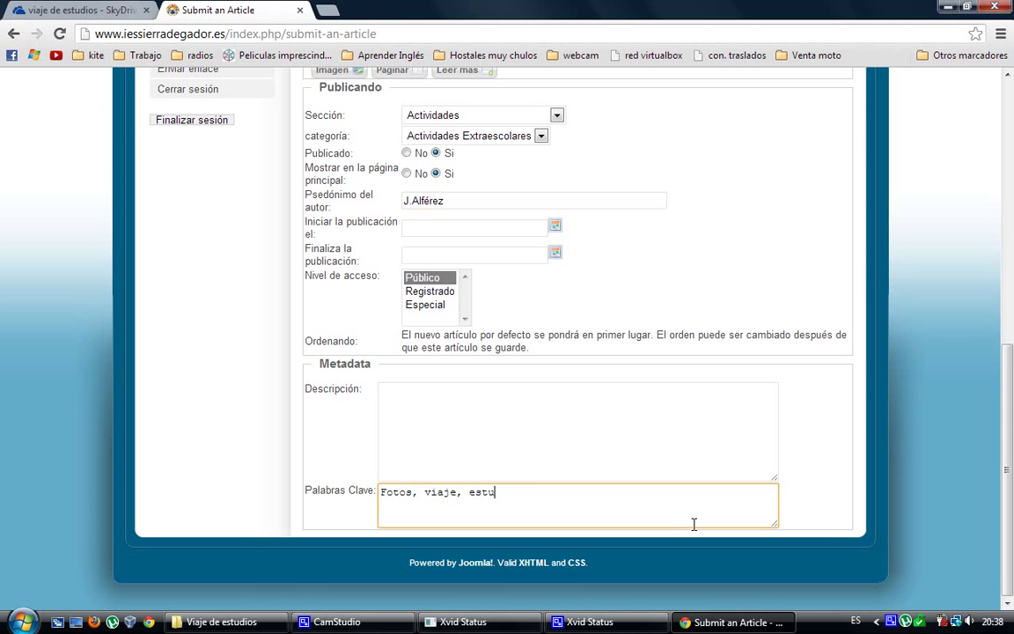
type("dios, ies, sierra, gador")
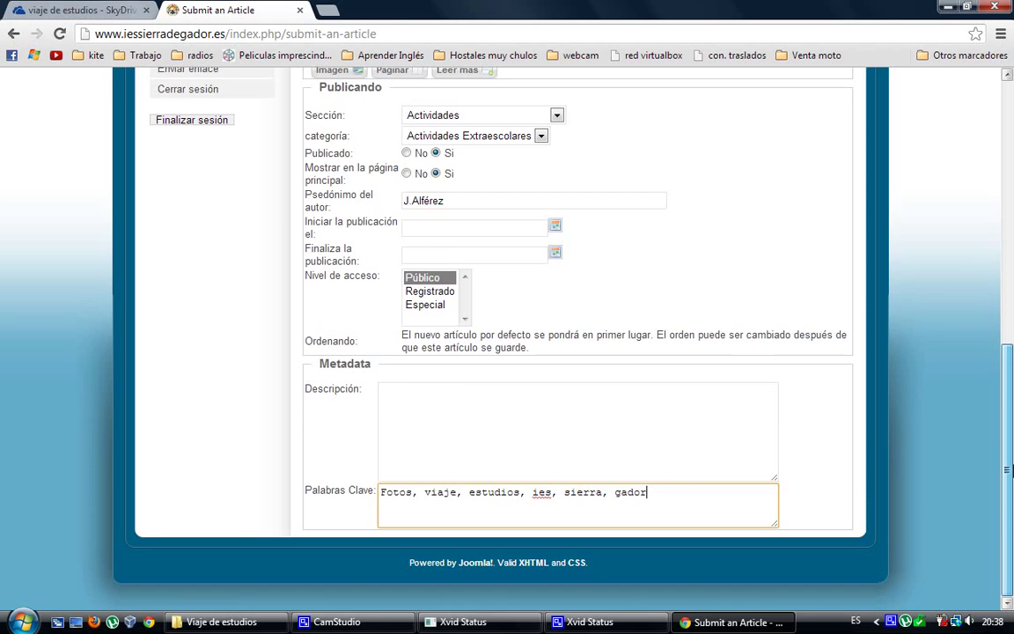
Save the article and reload the website's home page.
left_click_drag(1009, 471, 1011, 424)
left_click_drag(1011, 382, 1010, 210)
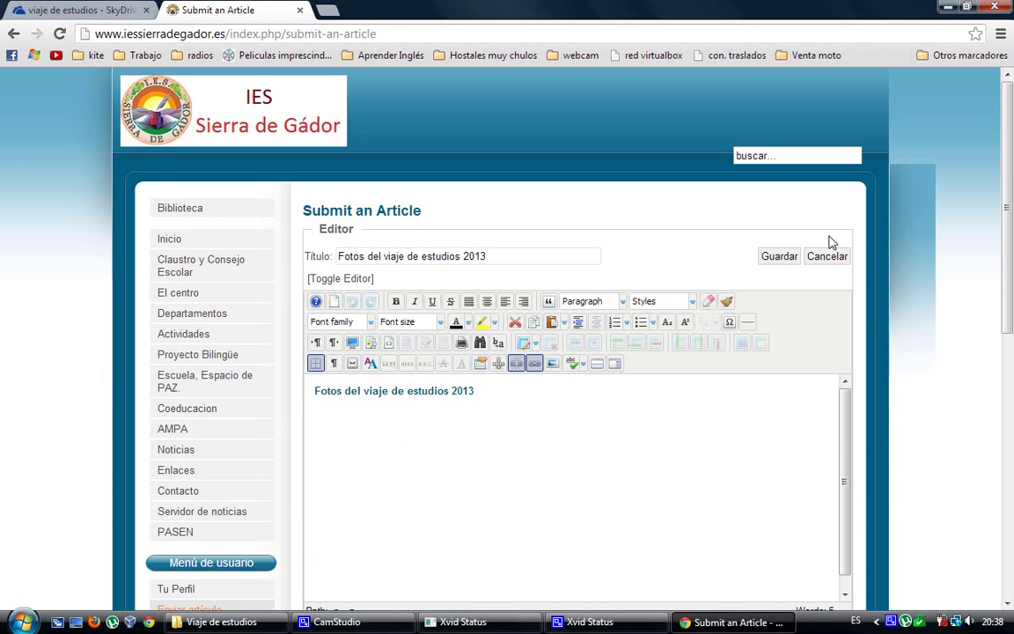
left_click(780, 259)
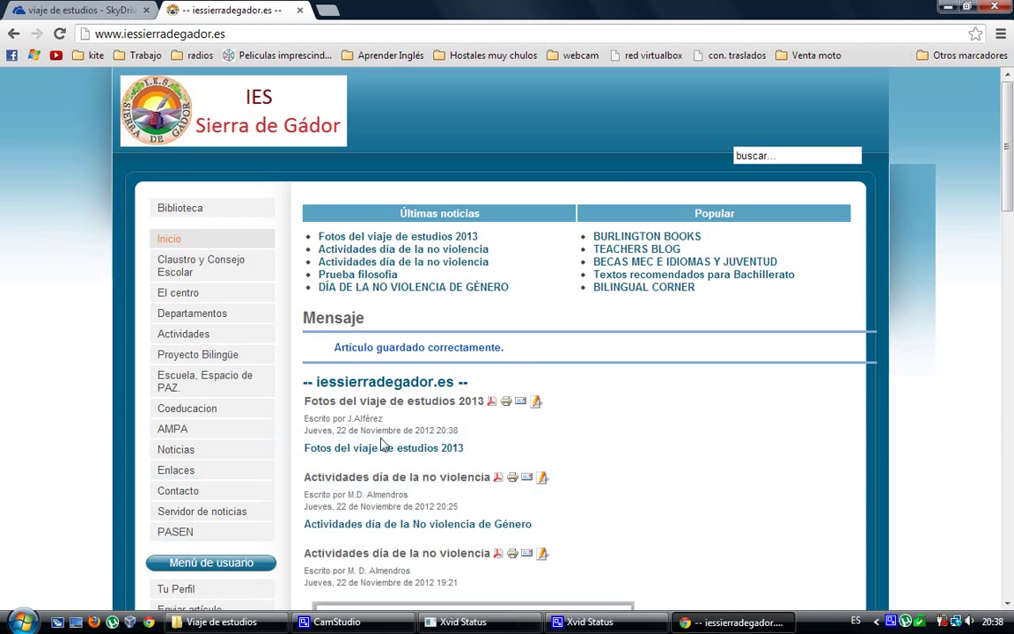
left_click(179, 238)
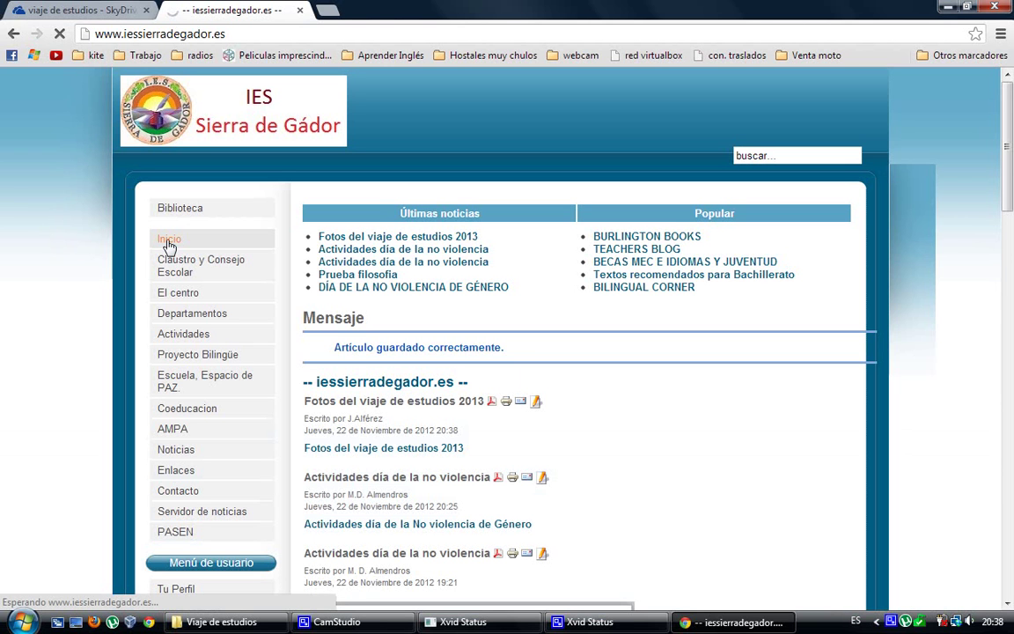
Check the "Fotos del viaje de estudios 2013" link on the home page by viewing its SkyDrive folder in a new tab and closing it.
left_click(164, 246)
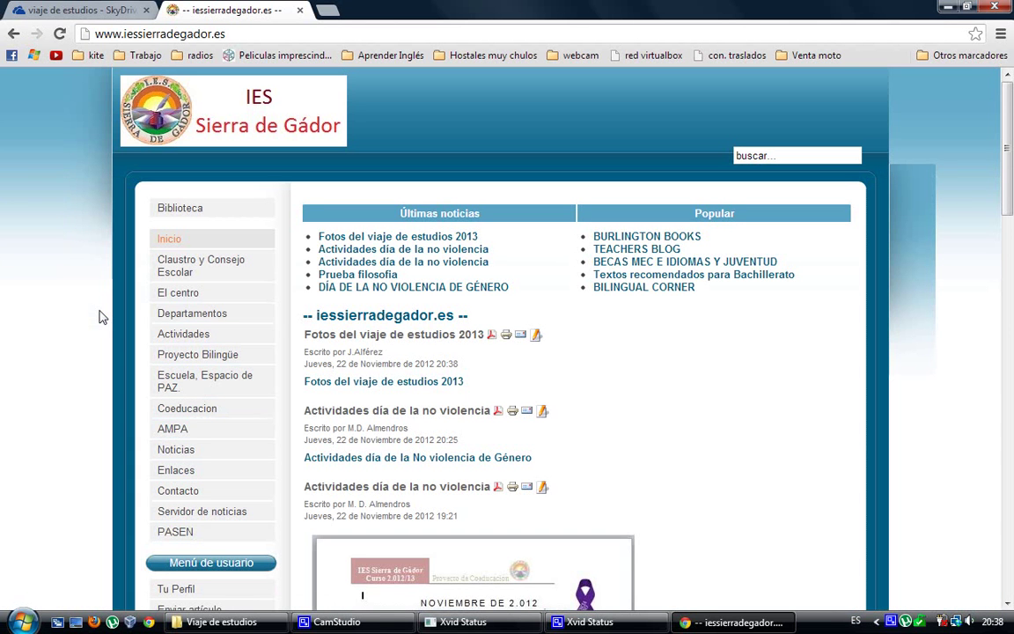
right_click(322, 380)
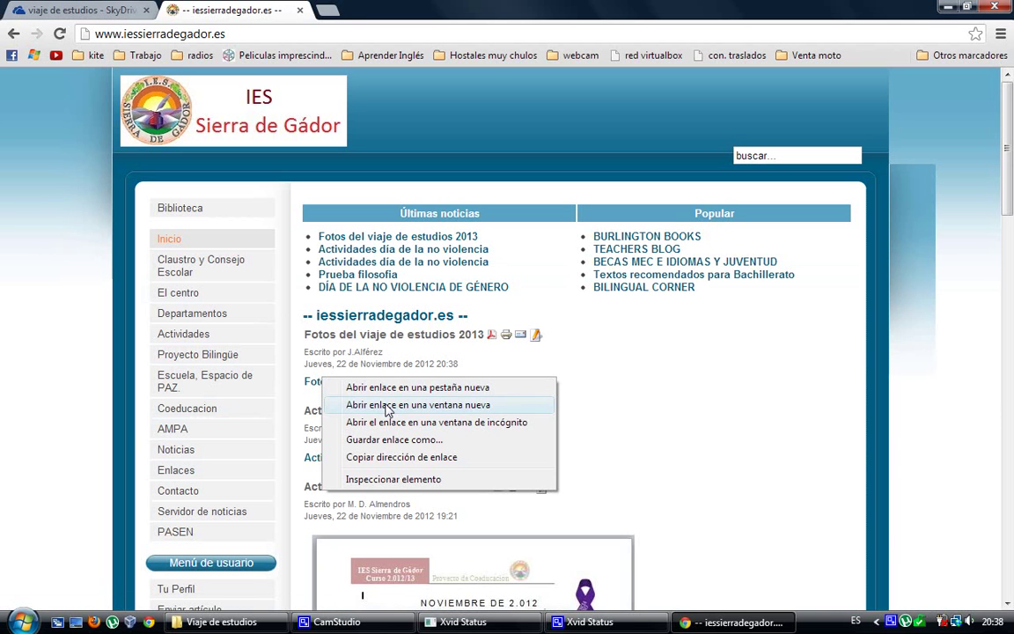
left_click(404, 389)
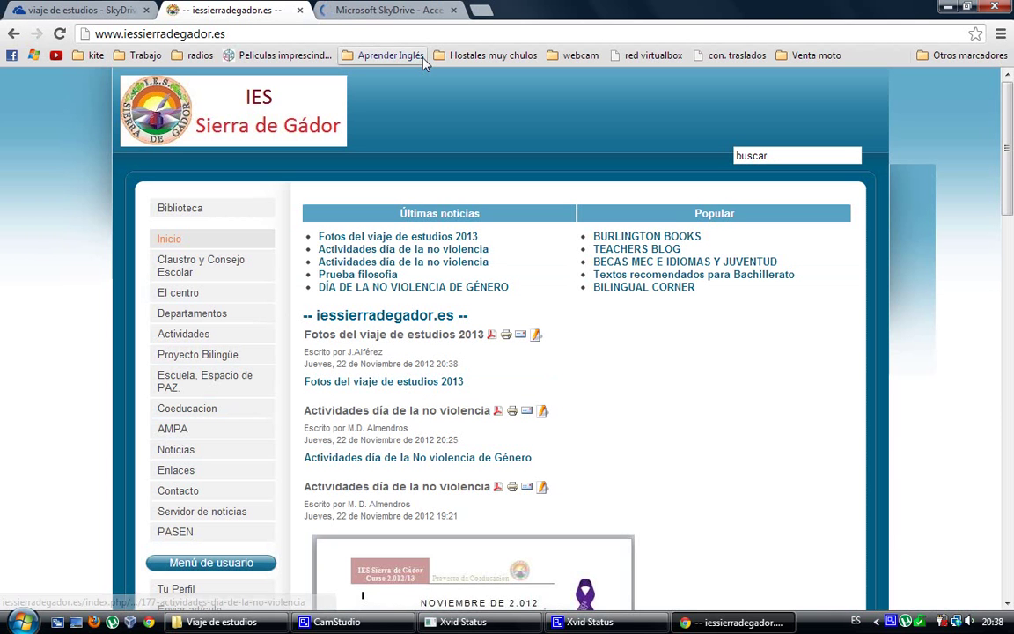
left_click(388, 11)
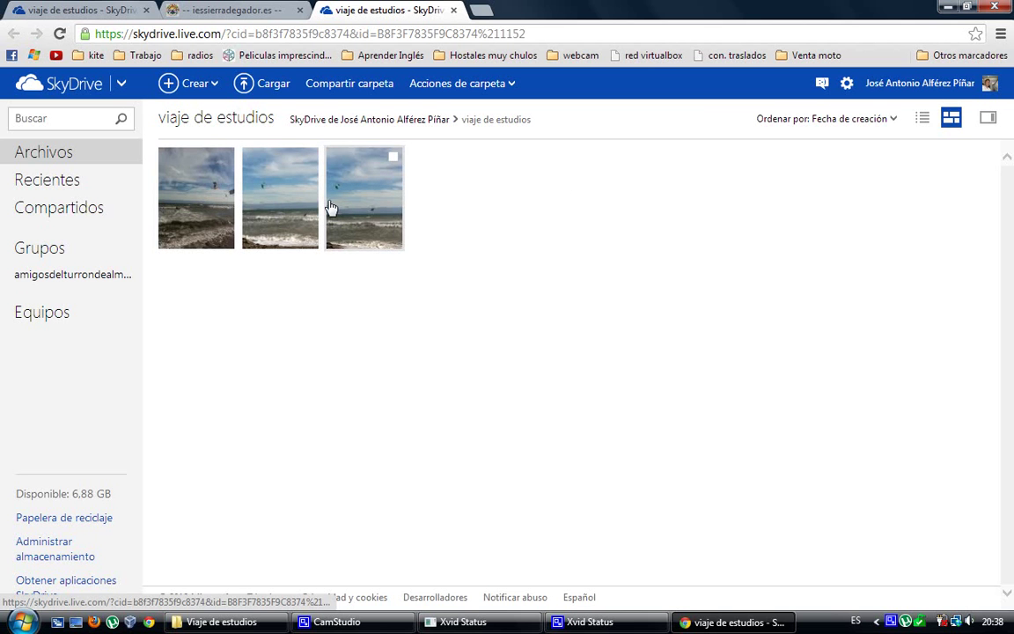
left_click(454, 9)
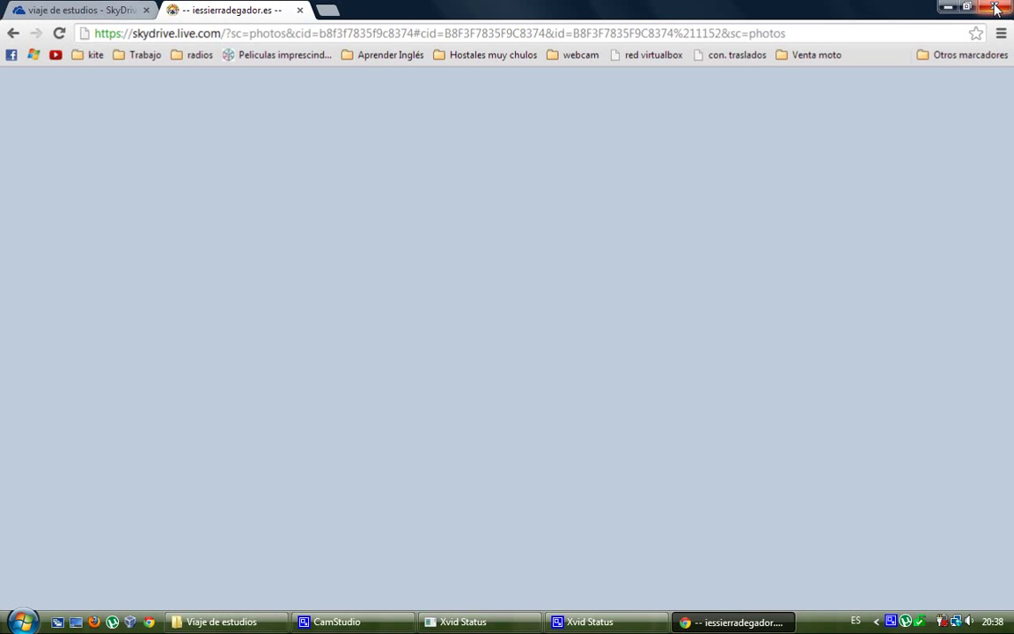
Close the web browser and the Viaje de estudios folder window.
left_click(995, 8)
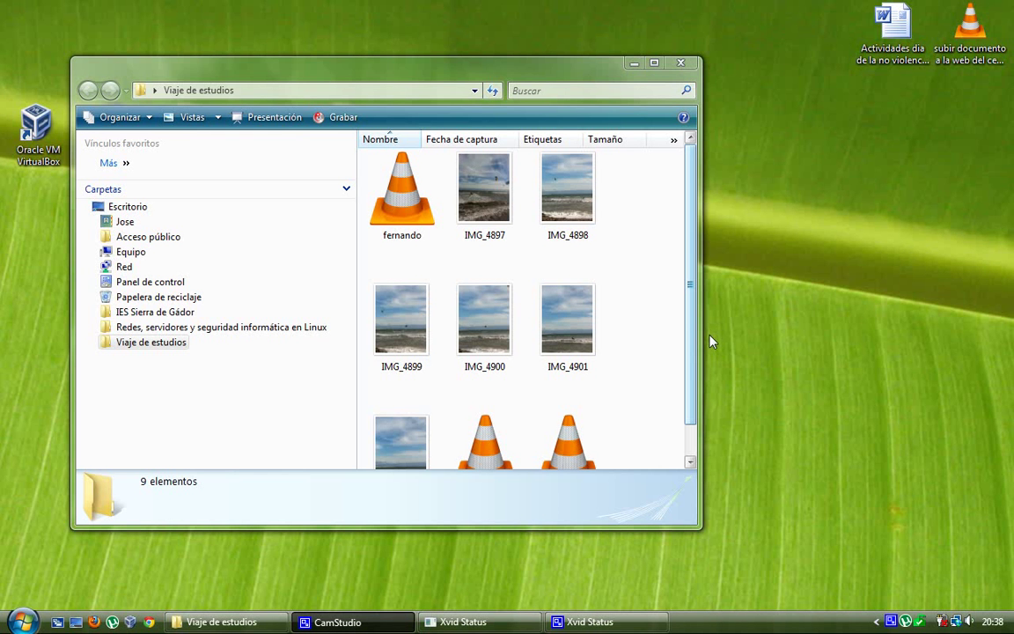
left_click(680, 65)
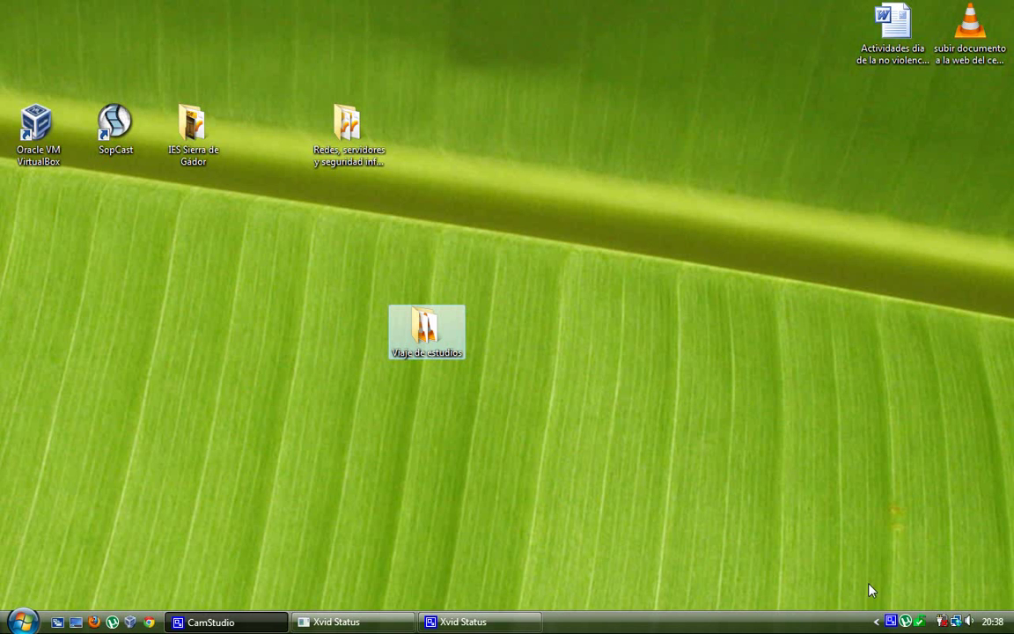
right_click(892, 622)
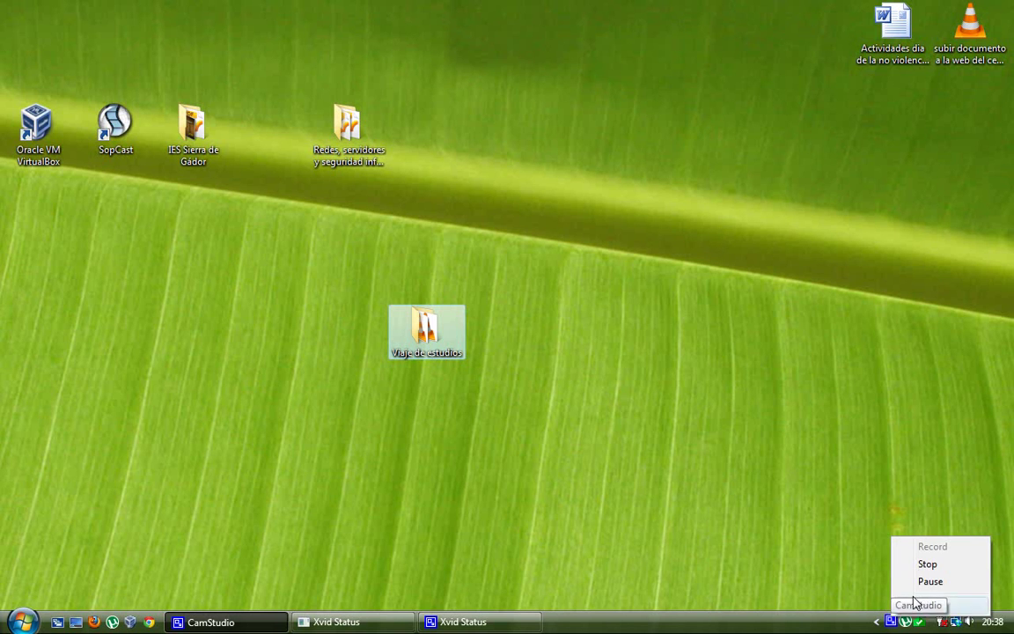